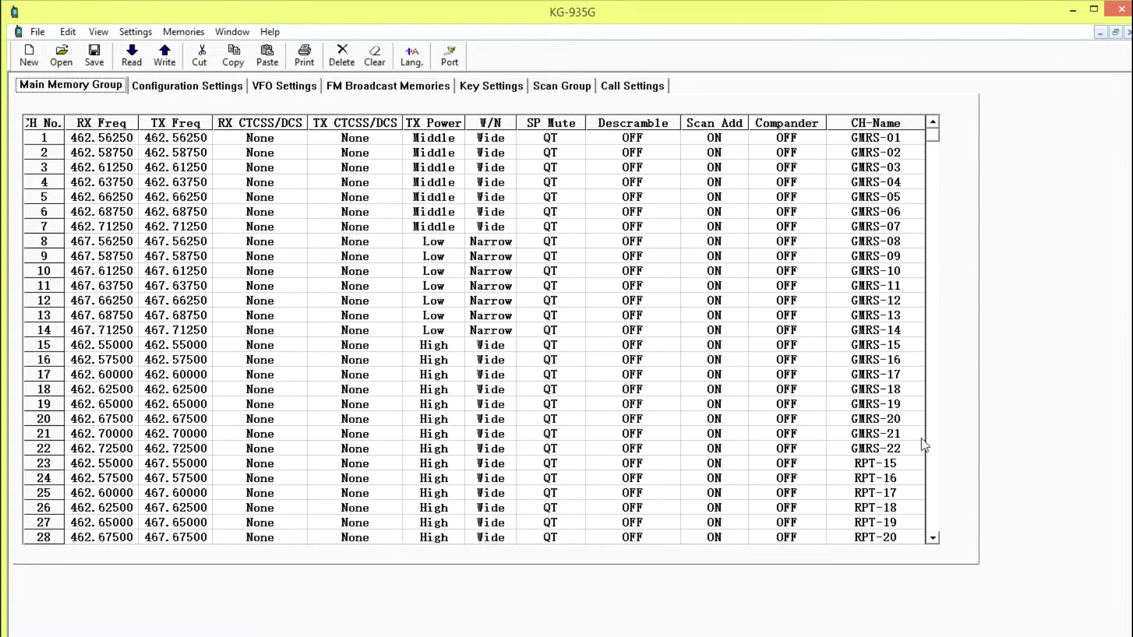
Review the programmed channels in the main memory list, including the empty slots through channel 999
scroll(929, 503, down, 7)
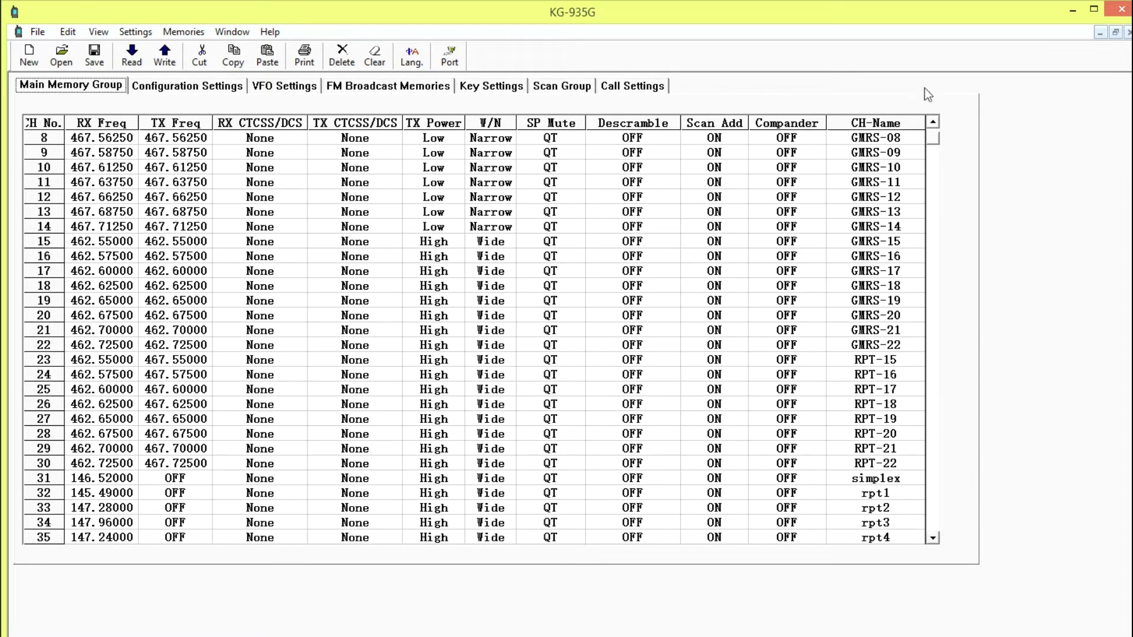
scroll(932, 92, up, 7)
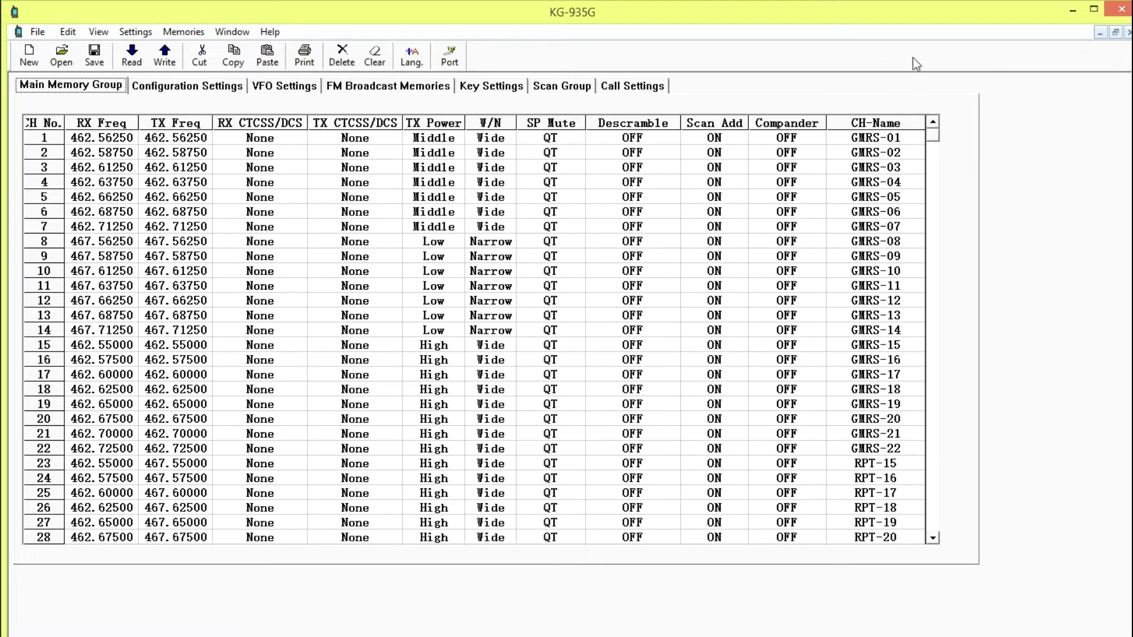
drag(932, 136, 930, 494)
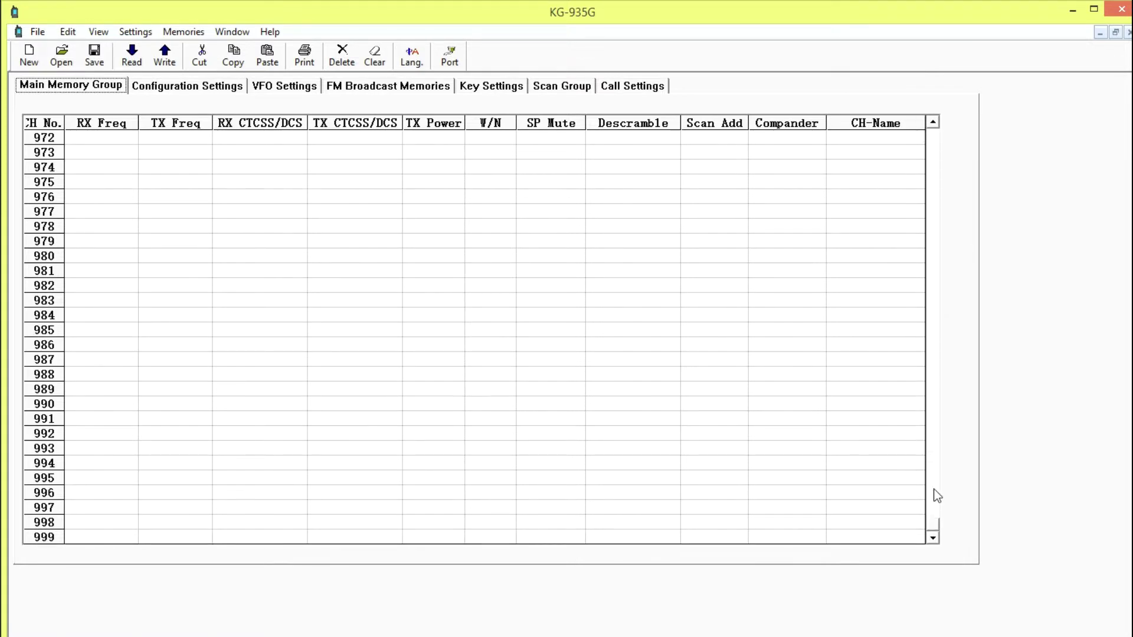
drag(927, 485, 931, 87)
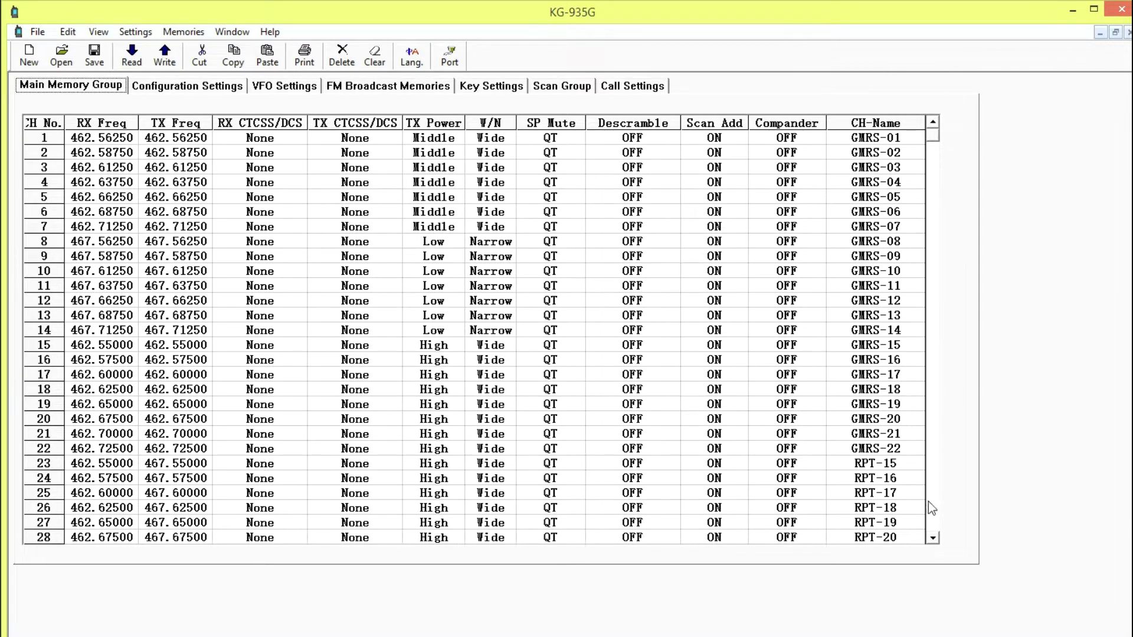
scroll(929, 501, down, 3)
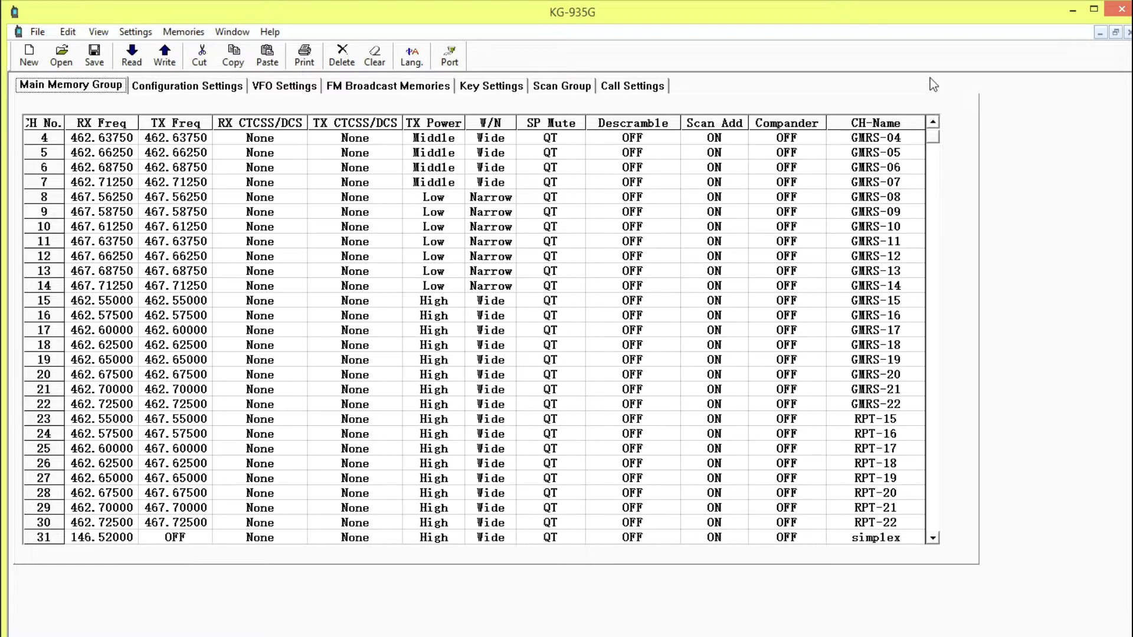
scroll(930, 77, up, 3)
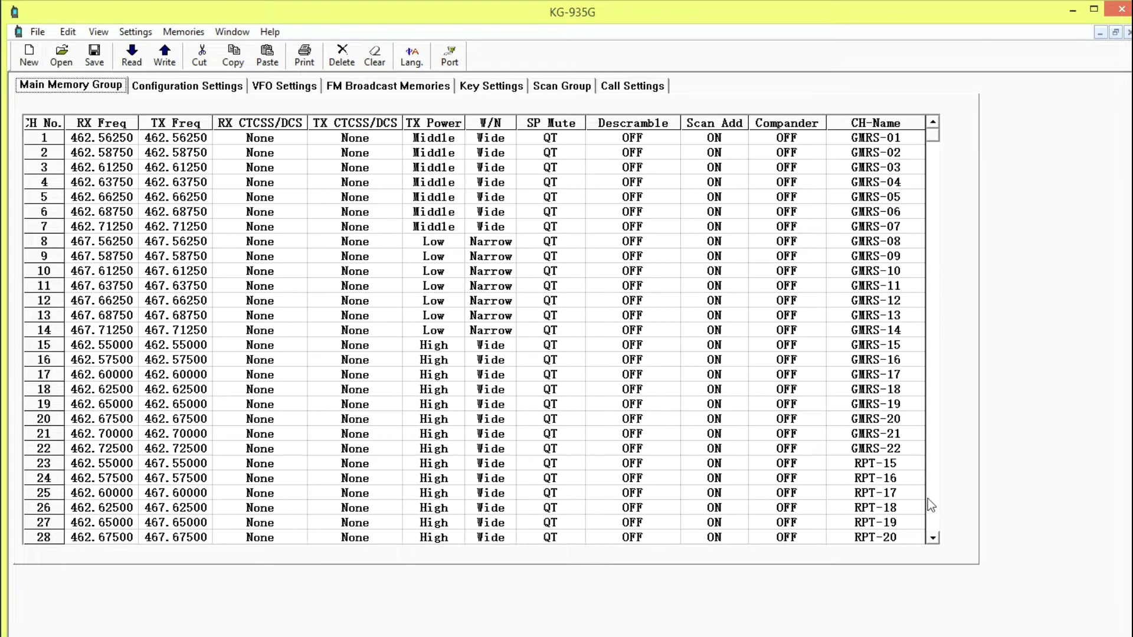
scroll(929, 503, down, 1)
scroll(930, 86, up, 1)
In the scan group settings, assign group 1 to Scan B and, after trying ALL, to Scan A
click(561, 85)
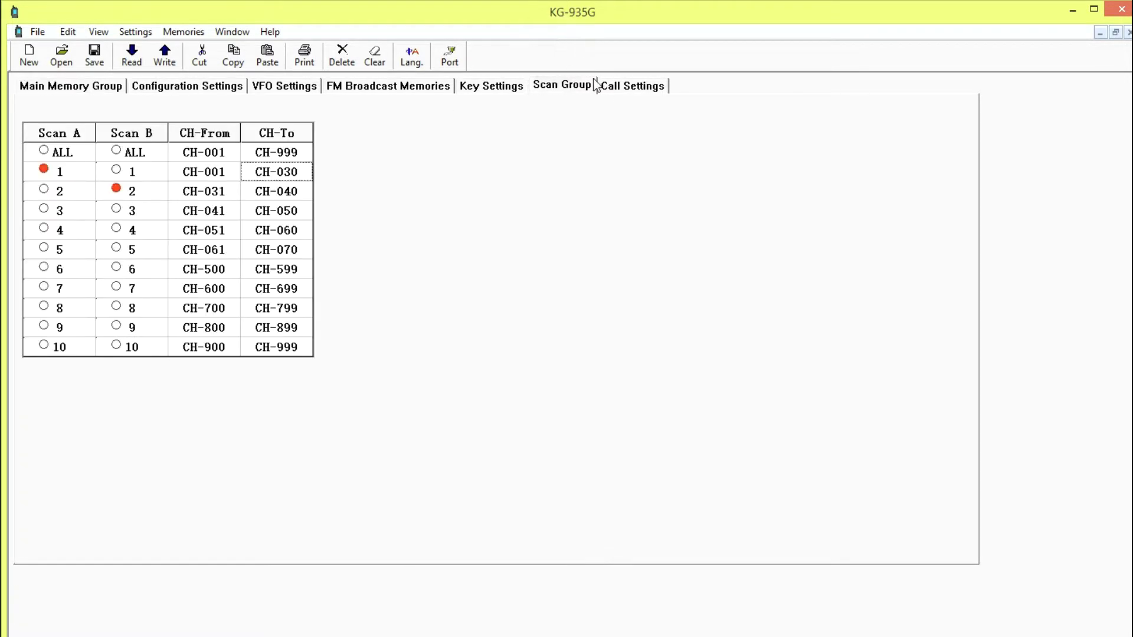
click(115, 143)
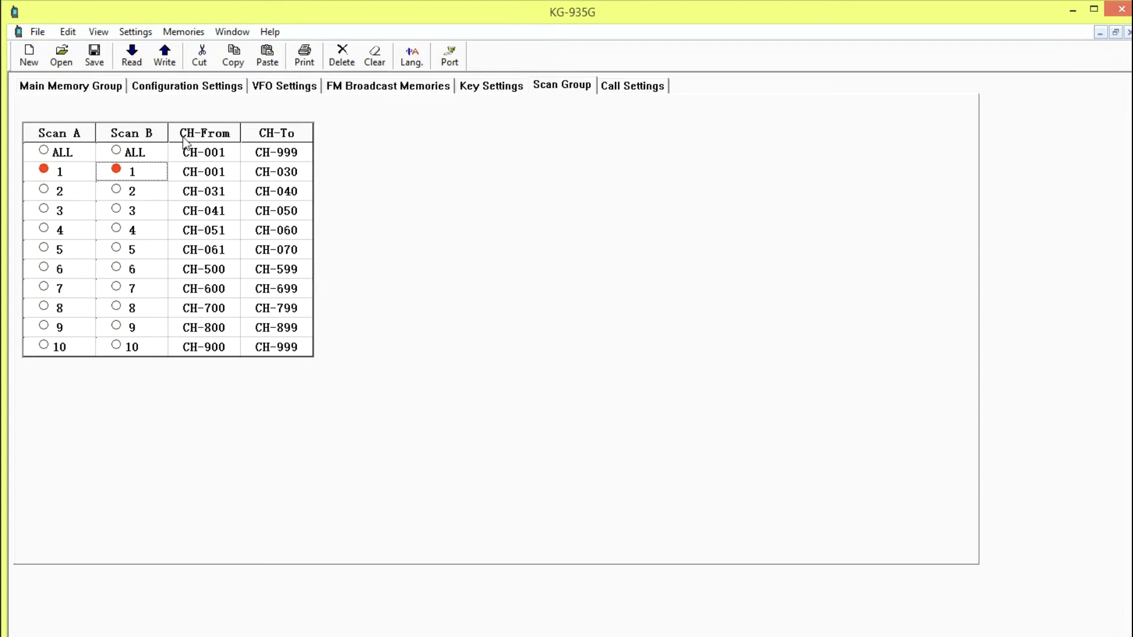
click(44, 150)
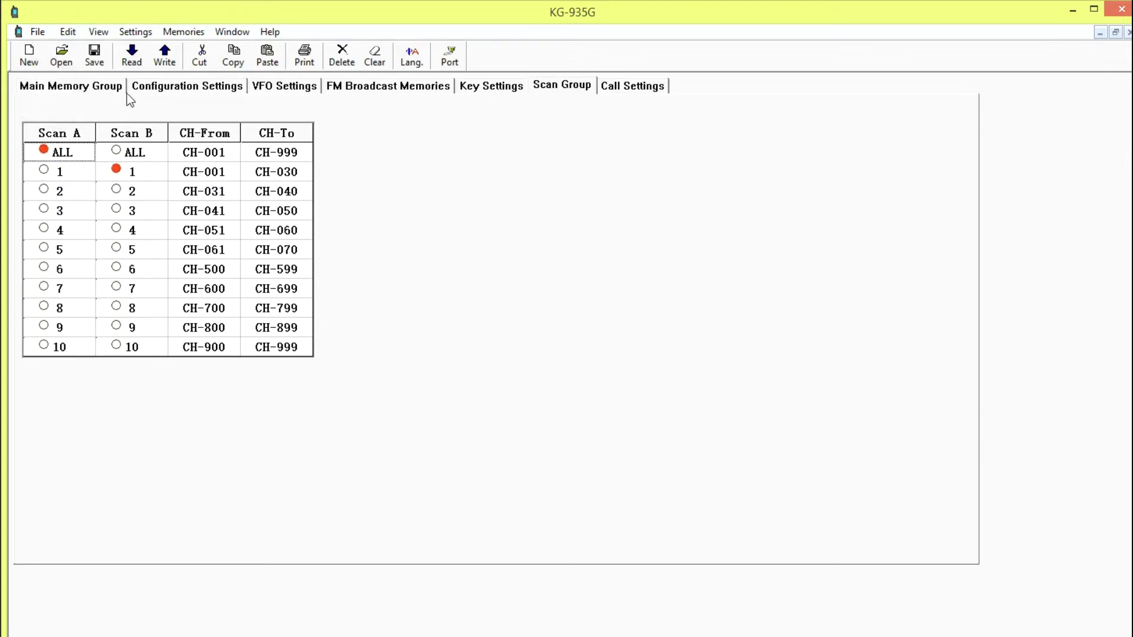
click(41, 137)
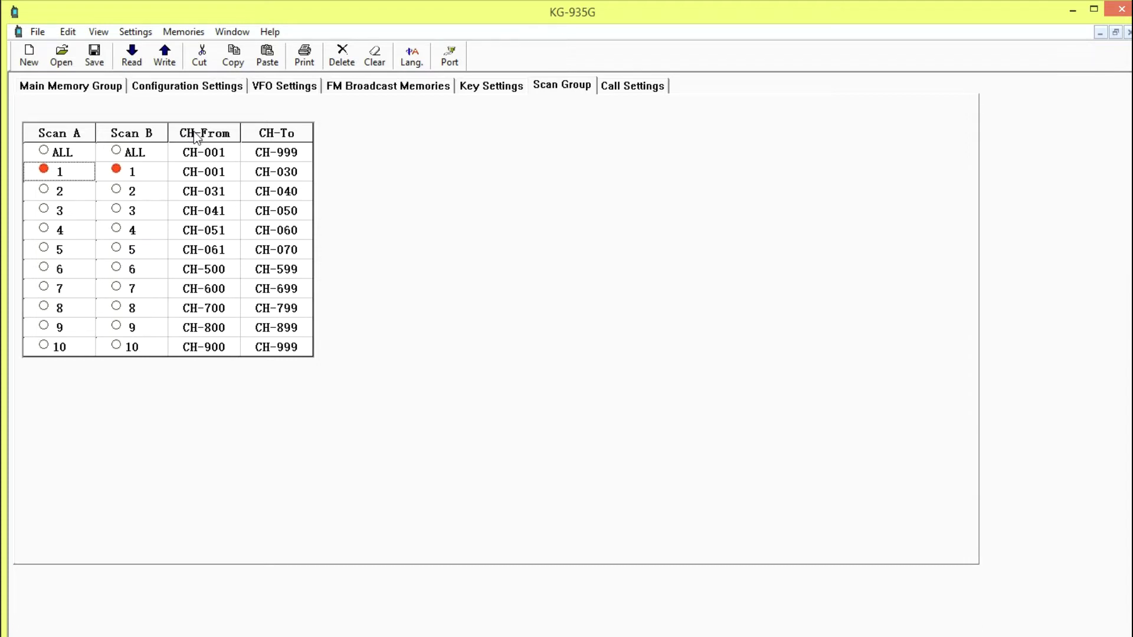
Inspect the start and end channels that define scan group 1
key(Tab)
key(Tab)
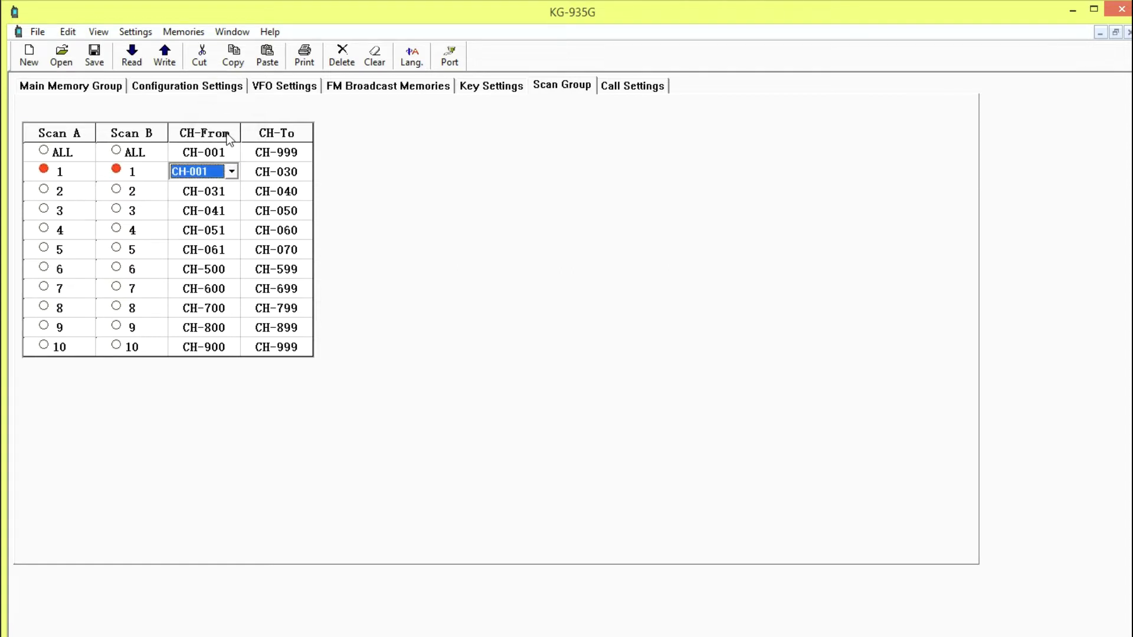
click(285, 134)
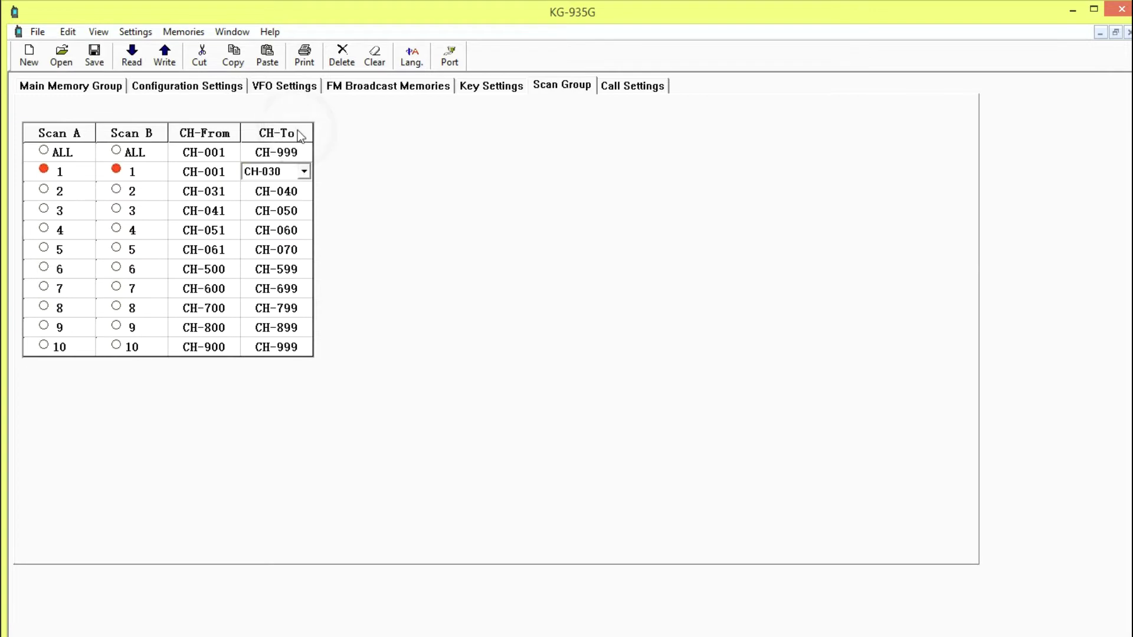
click(299, 137)
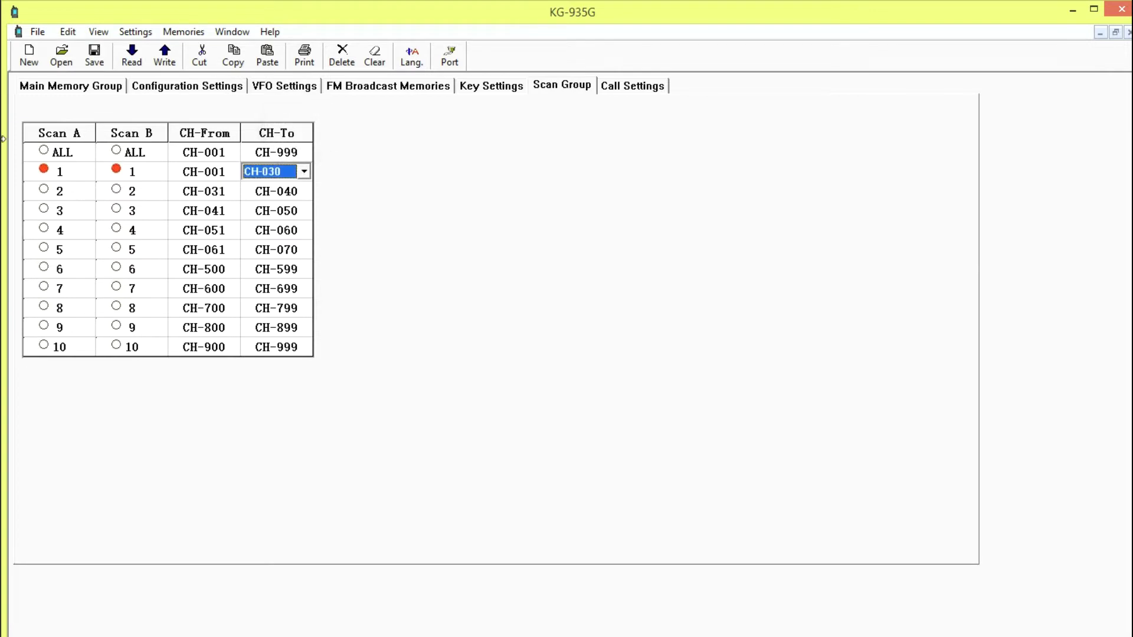
Assign group 2 to Scan A and inspect the channel range of group 2 and the start channel of group 3
click(43, 150)
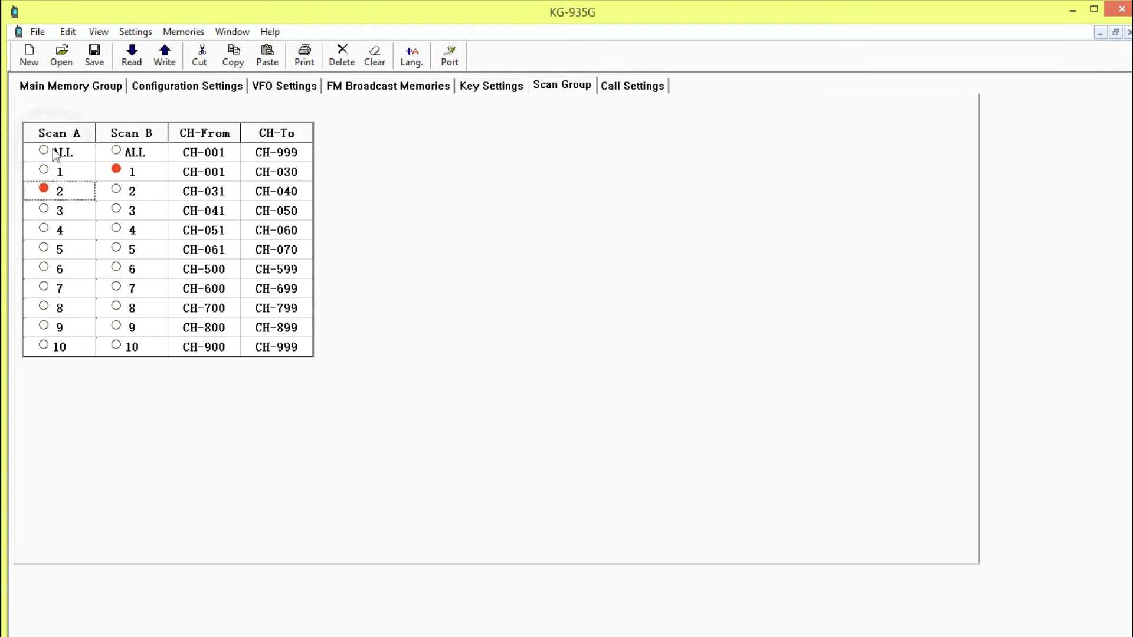
click(202, 156)
click(256, 151)
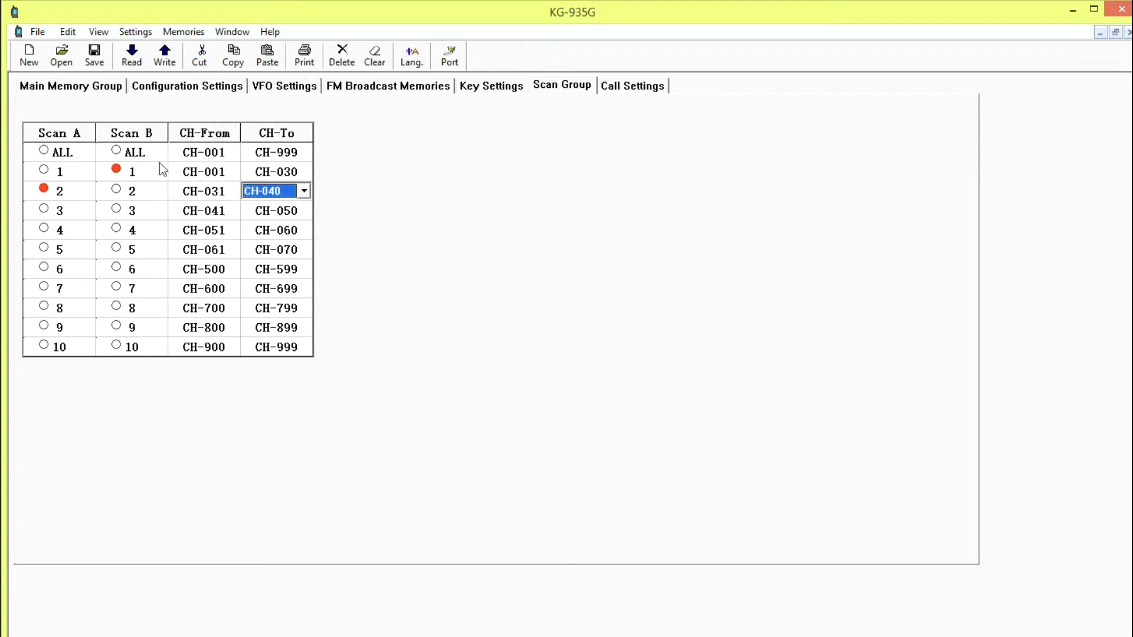
click(225, 154)
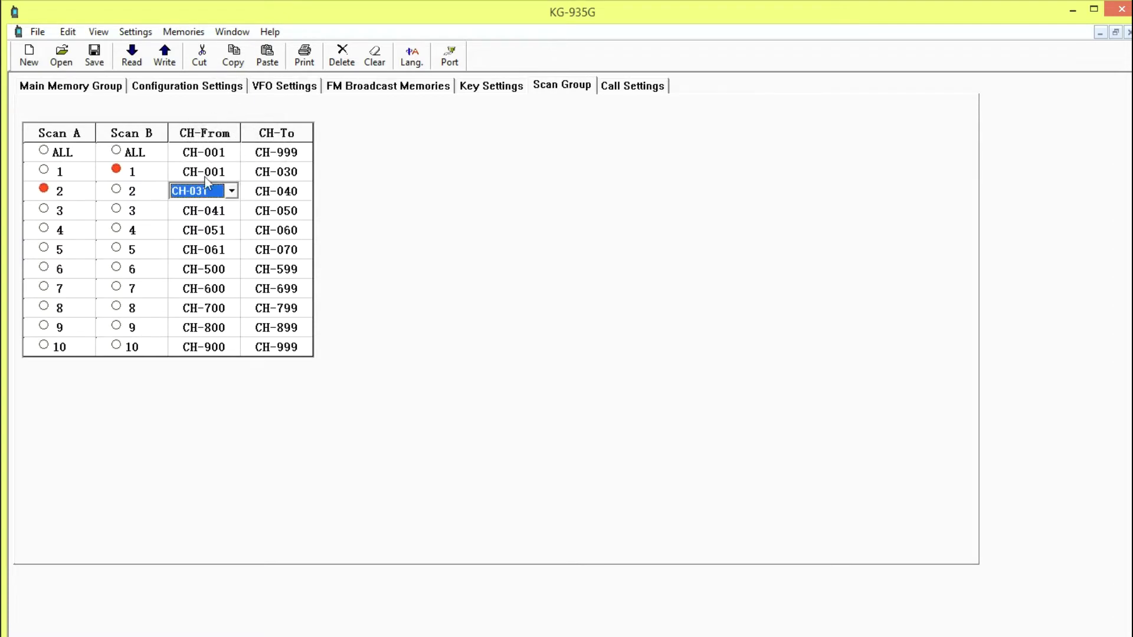
click(204, 211)
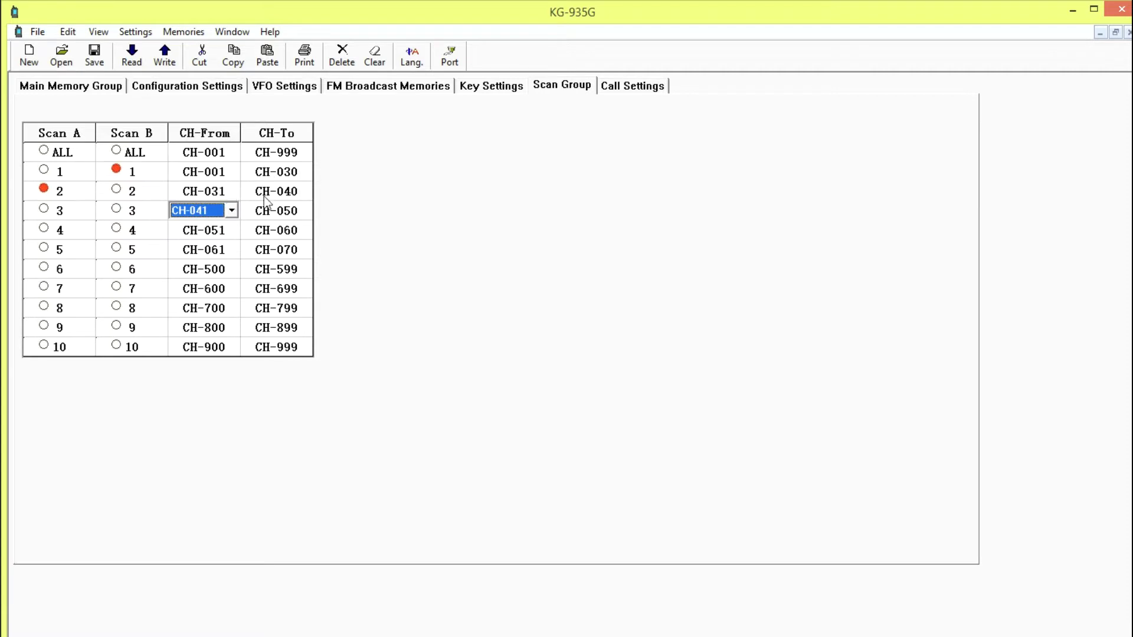
Set the start channel of scan group 6 to CH-071
click(211, 230)
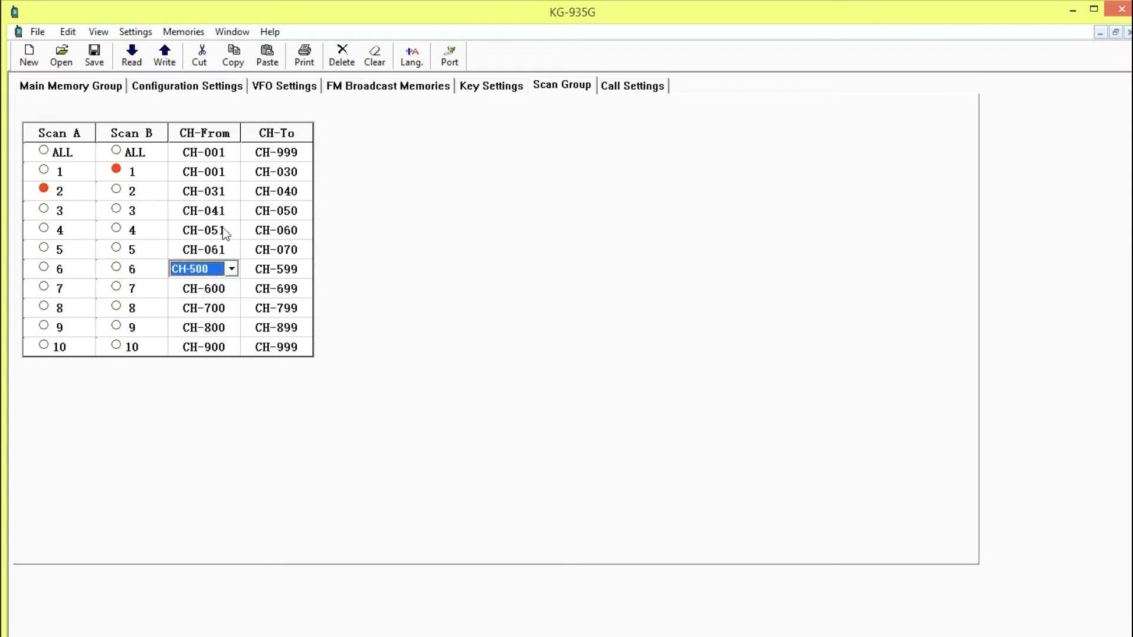
click(227, 232)
click(230, 328)
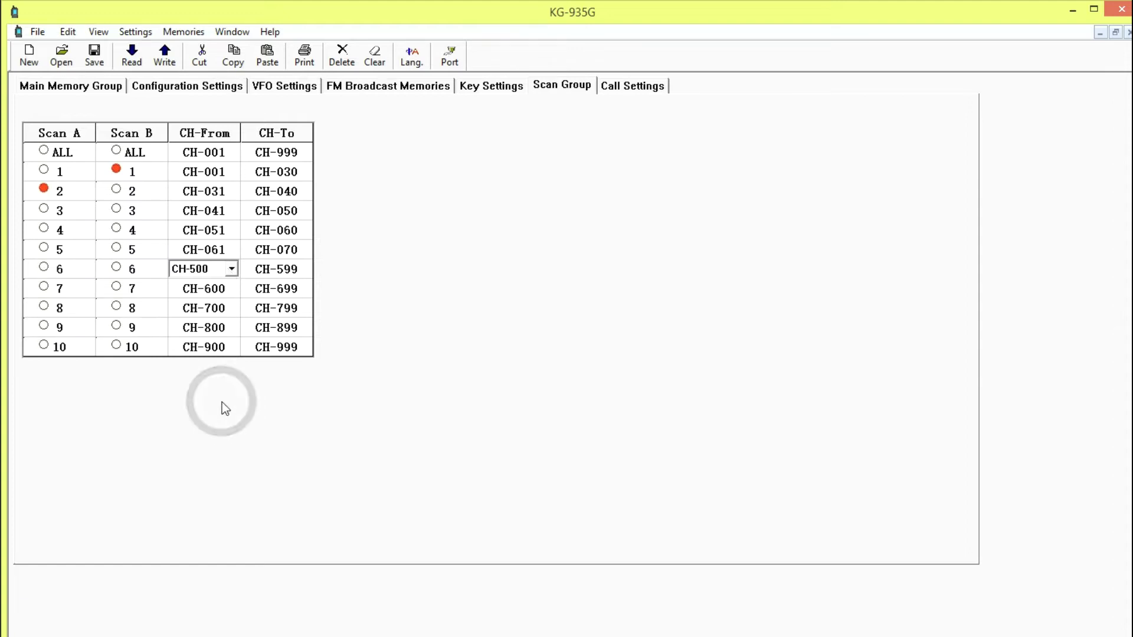
click(196, 353)
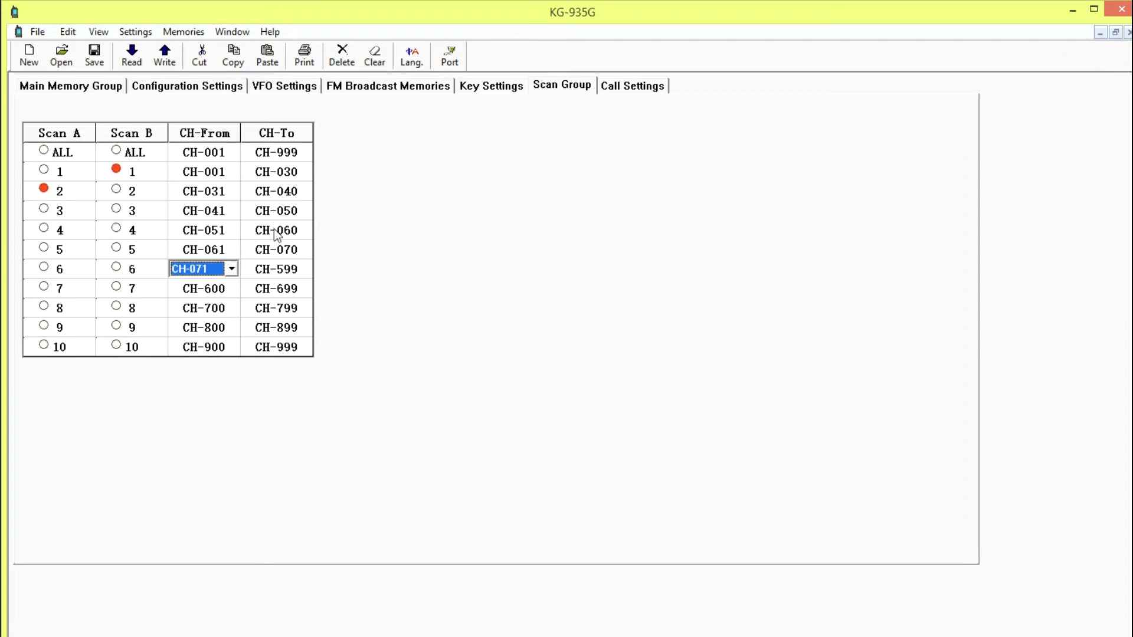
Set the end channel of scan group 6 to CH-200
key(Tab)
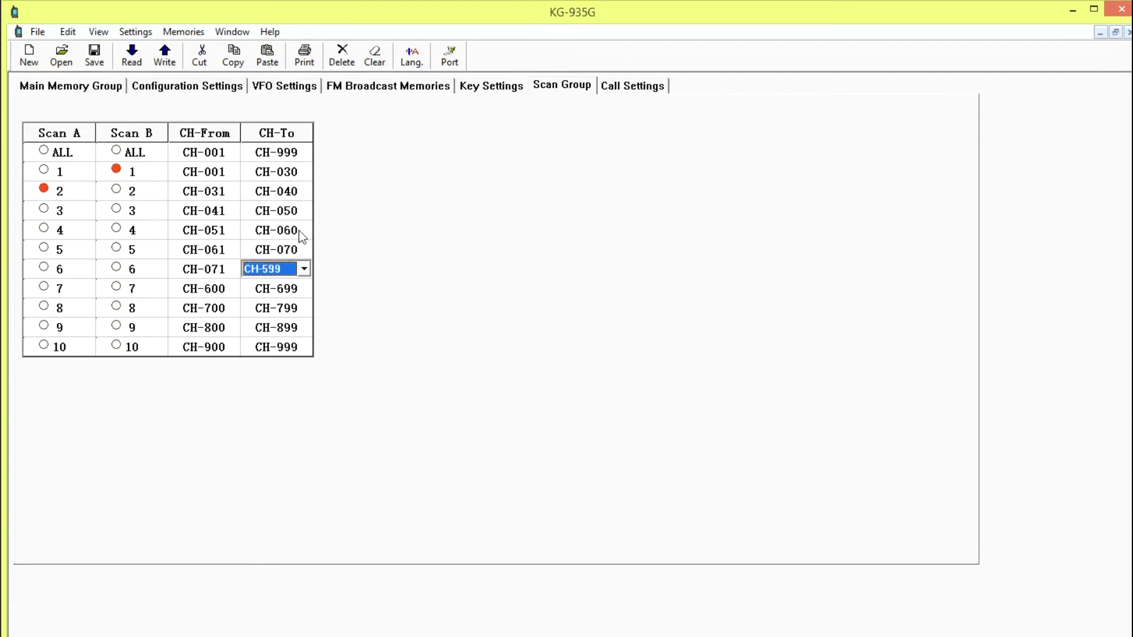
click(299, 406)
click(298, 407)
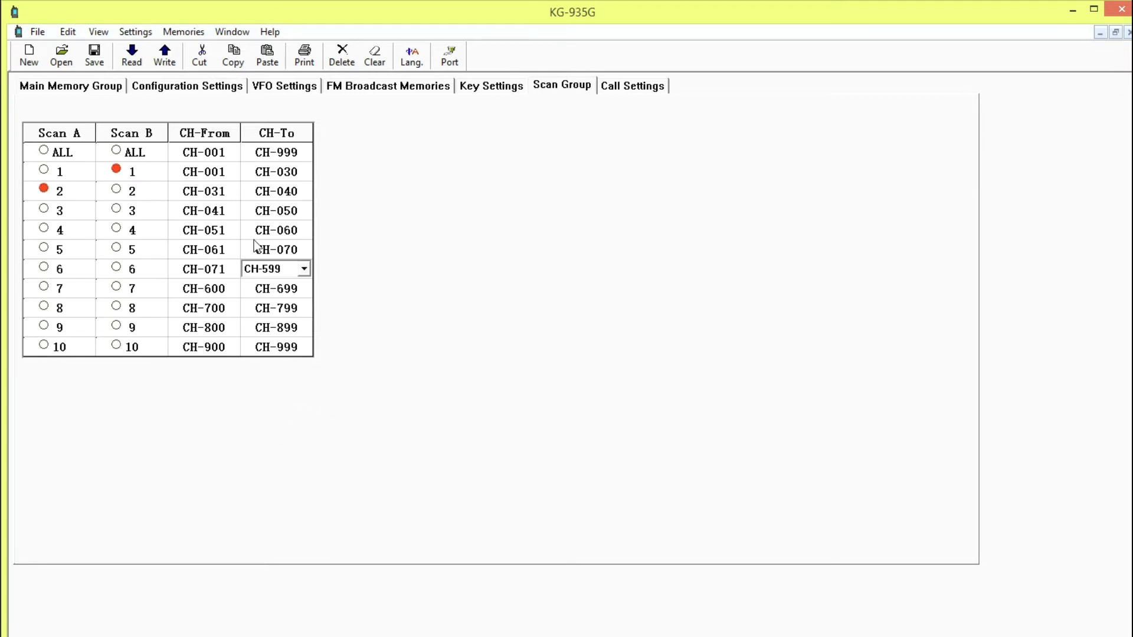
click(303, 321)
click(272, 312)
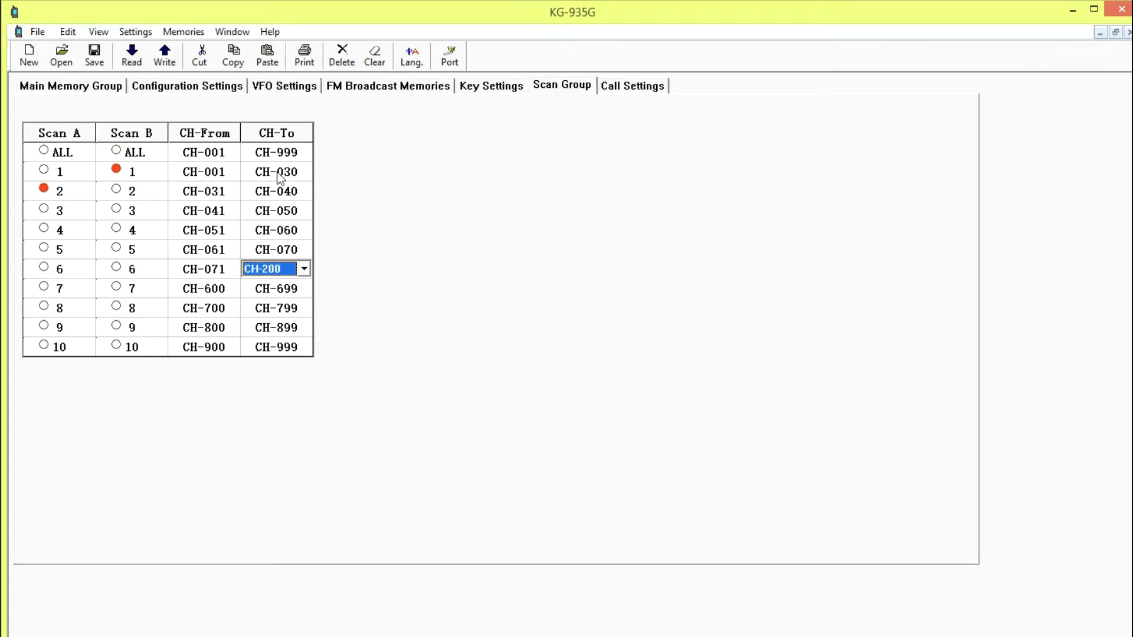
Compare the scan group ranges with the main memory channels, checking channel 30 as the end of group 1
click(61, 51)
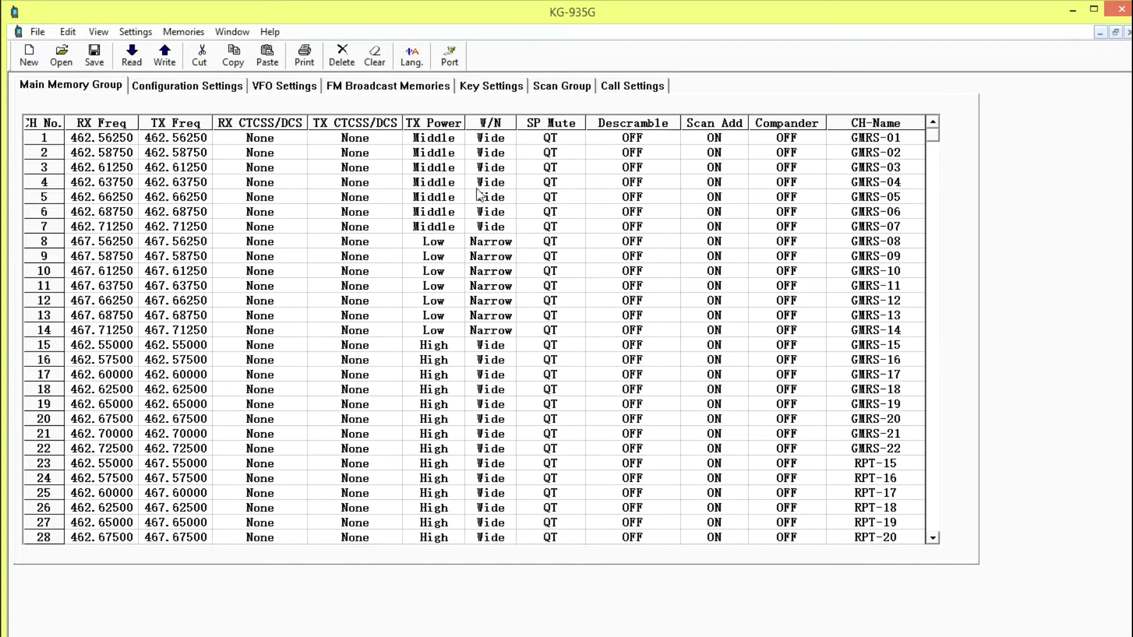
click(562, 85)
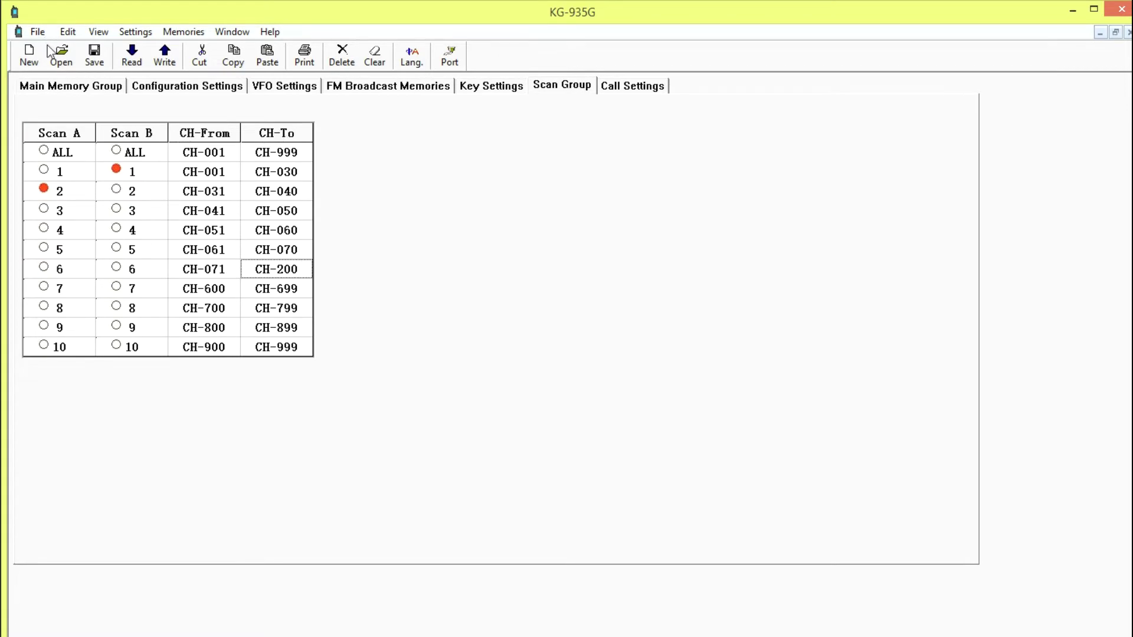
click(62, 86)
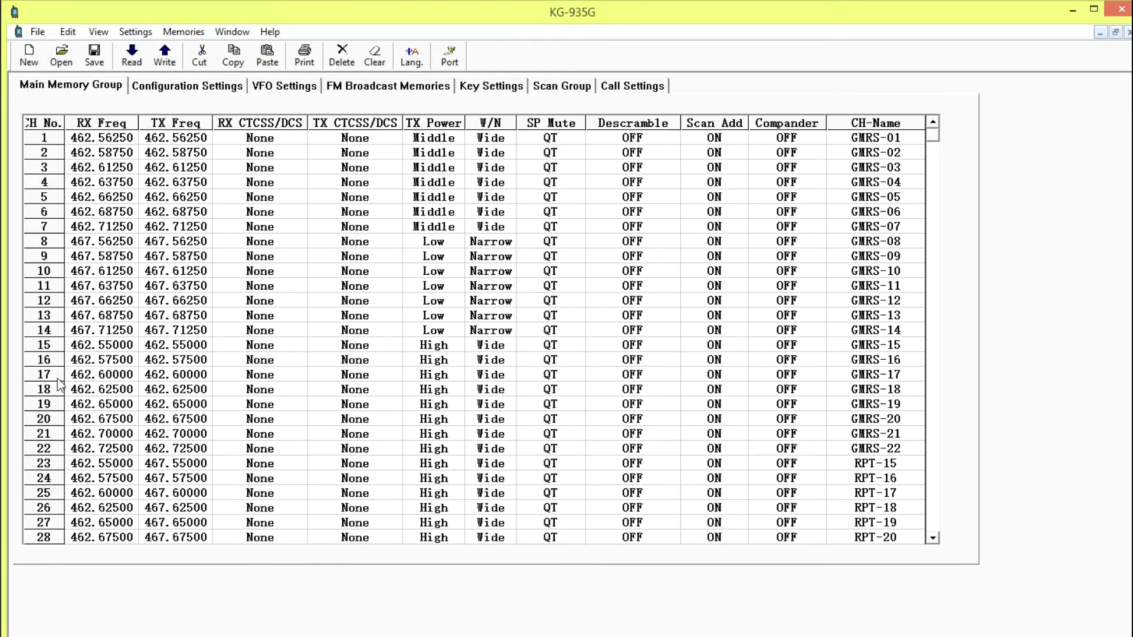
scroll(924, 490, down, 1)
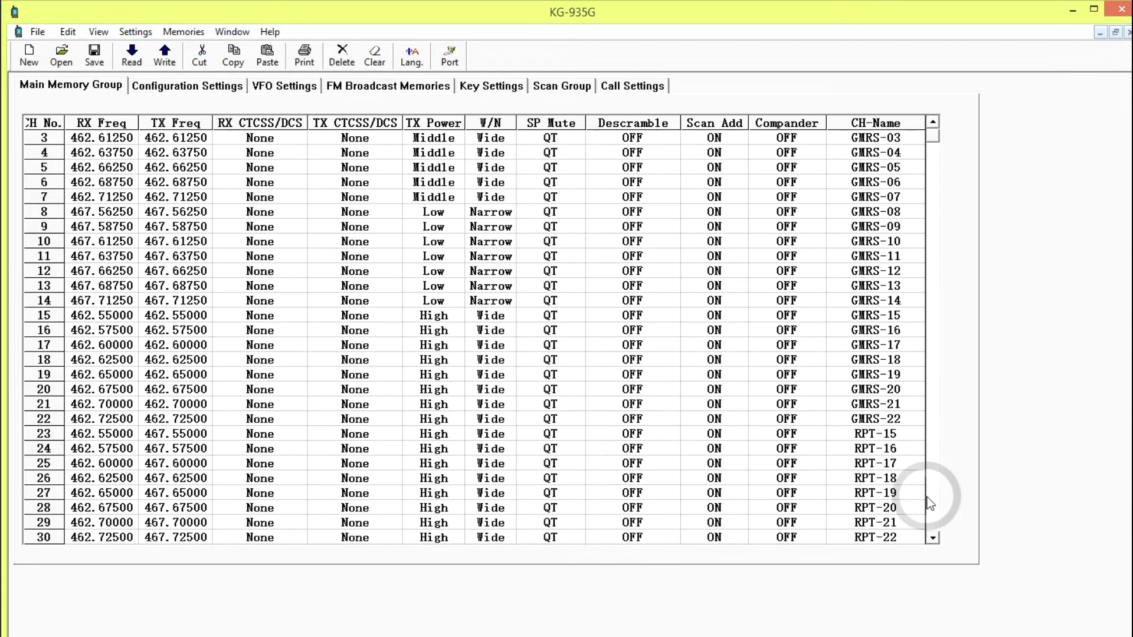
click(175, 522)
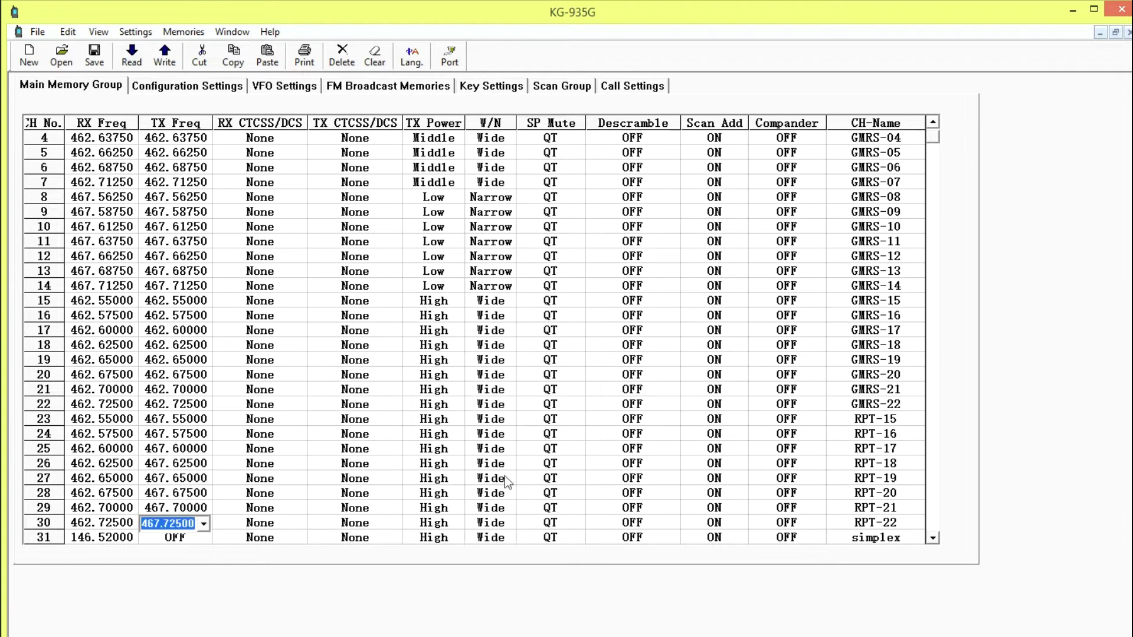
click(561, 84)
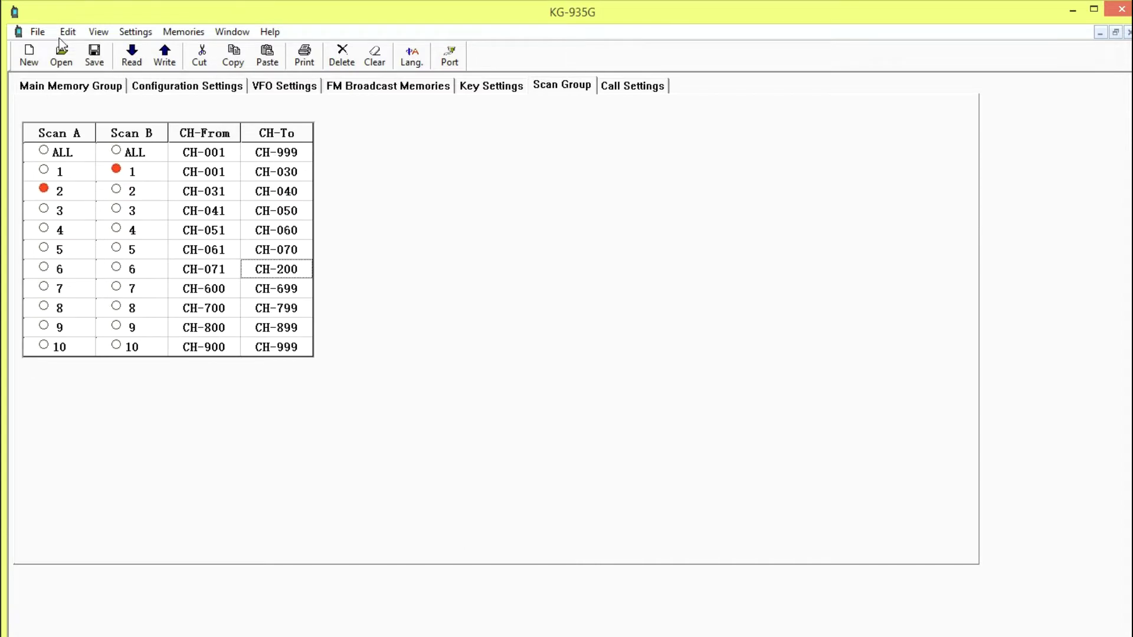
Examine the main memory channels on either side of the boundary between scan groups 1 and 2, around channels 29 to 37
click(77, 89)
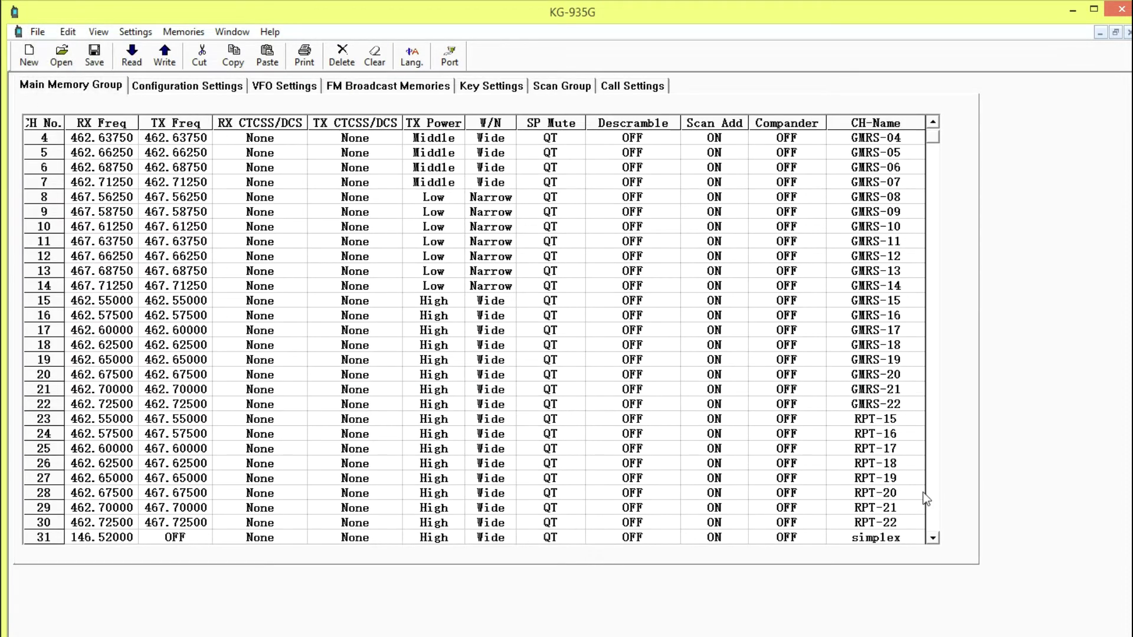
scroll(927, 505, down, 2)
scroll(927, 502, down, 2)
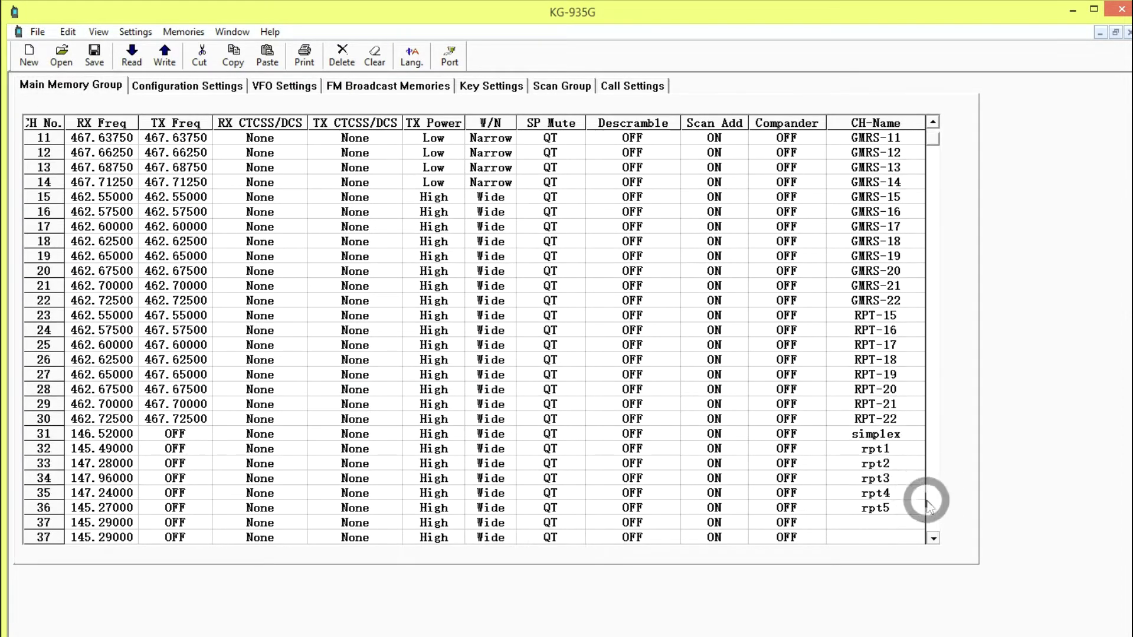
double_click(102, 419)
key(Up)
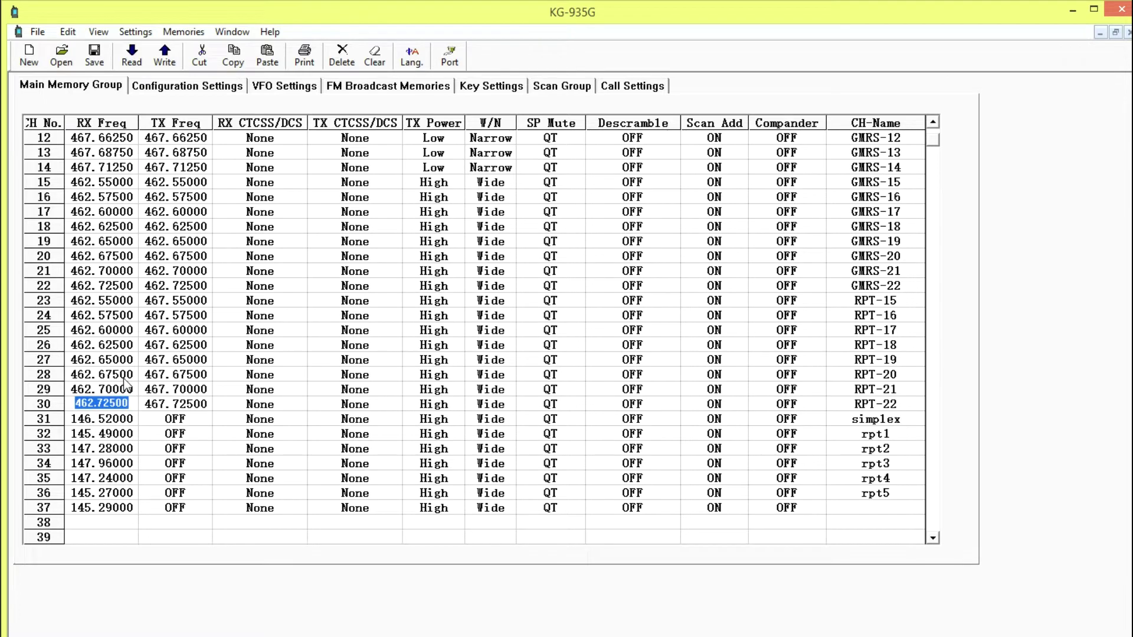
key(Up)
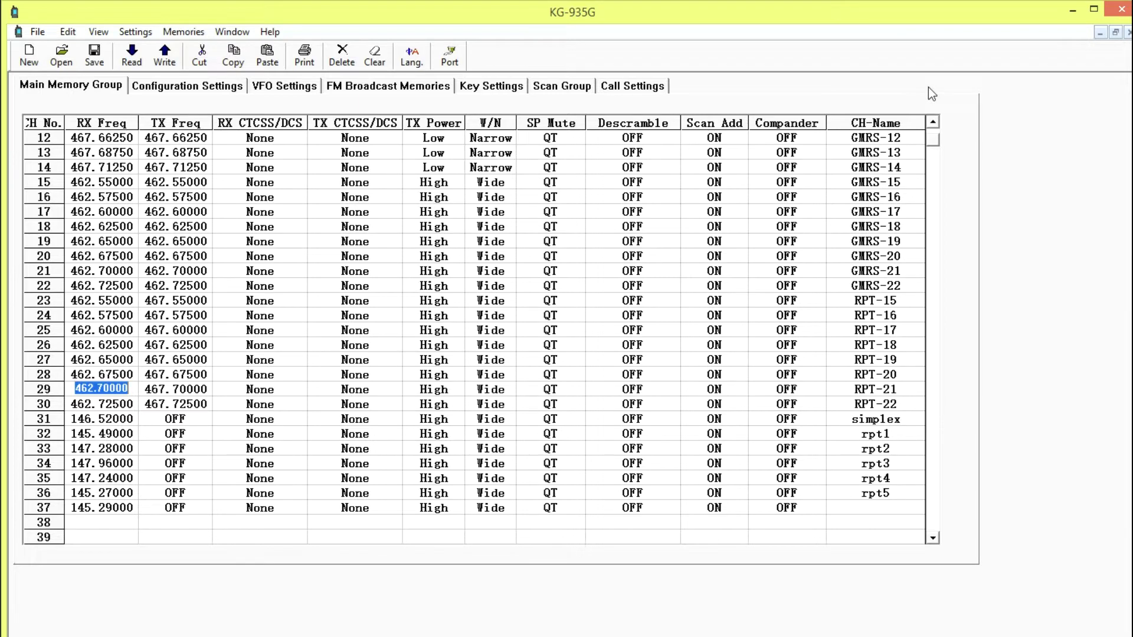
scroll(929, 87, up, 5)
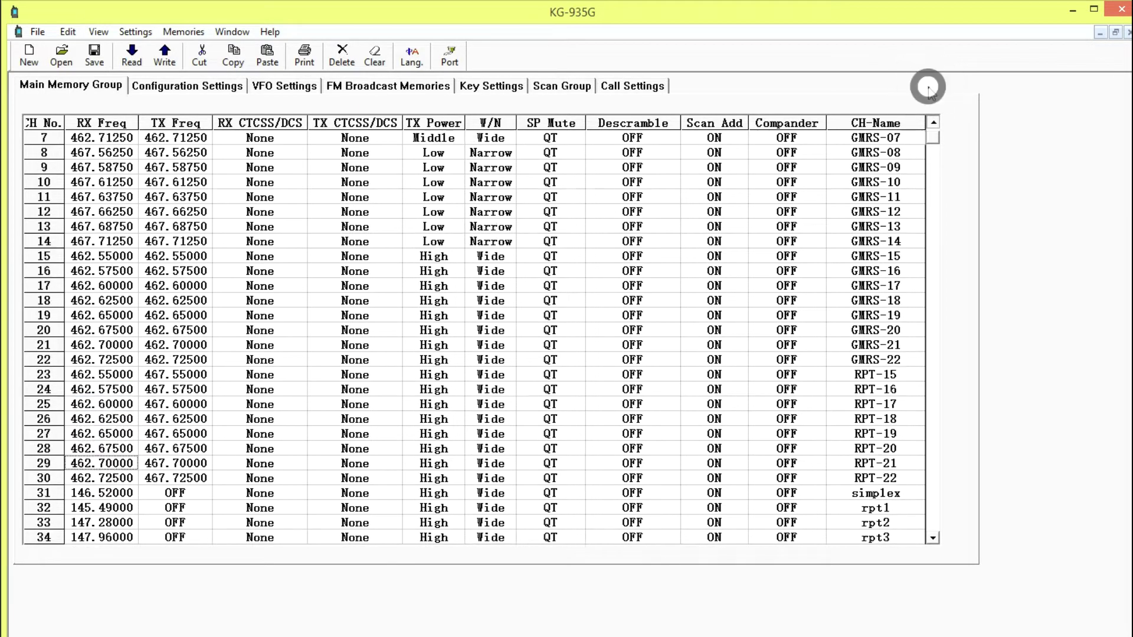
scroll(928, 87, up, 6)
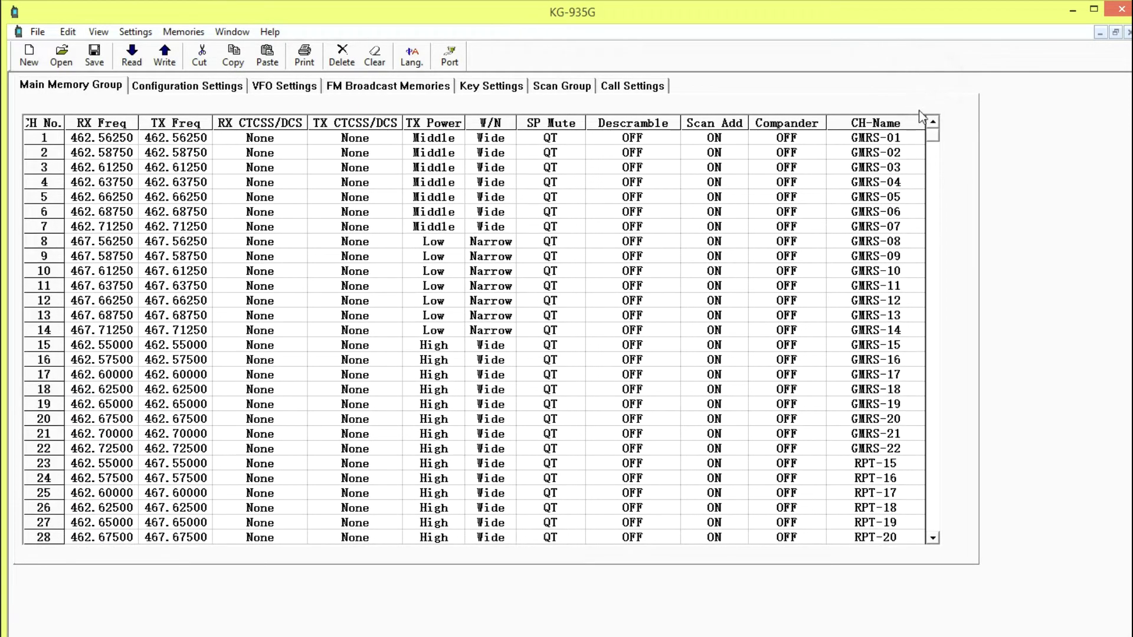
Examine the receive frequencies of memory channels 31 to 36, just past the end of scan group 1
scroll(930, 506, down, 8)
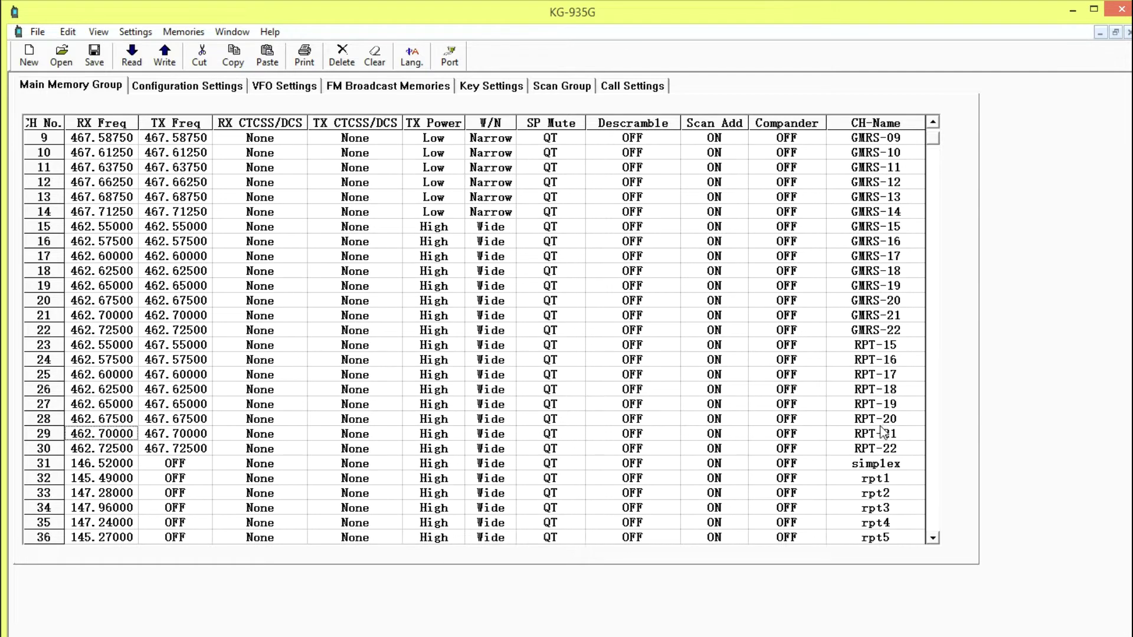
key(Down)
key(Down)
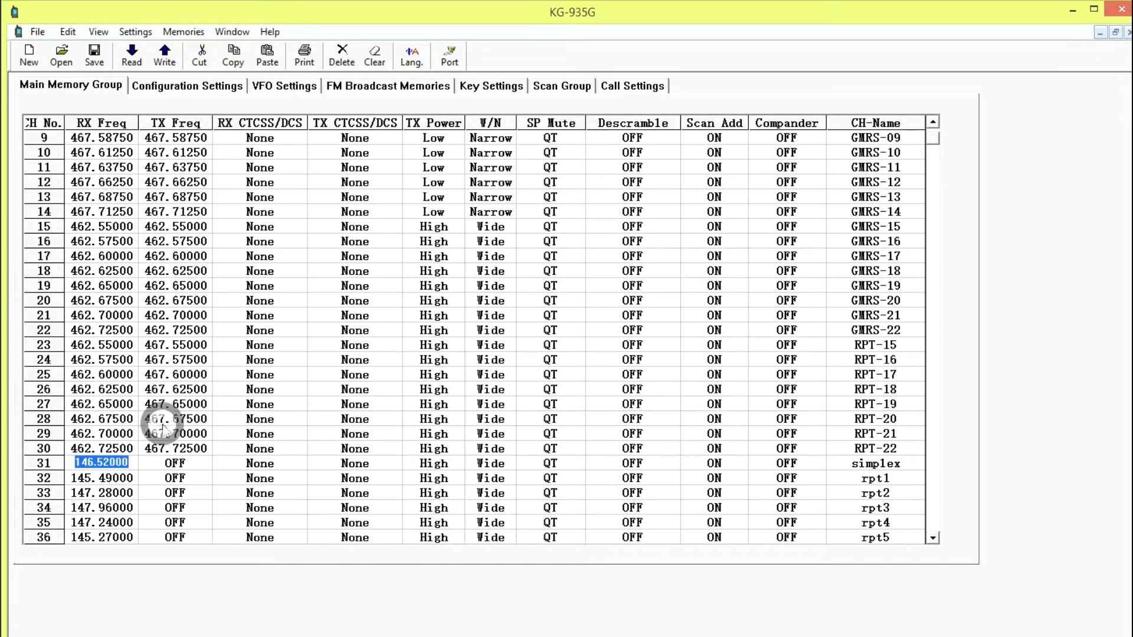
key(Right)
key(Down)
key(Left)
key(Up)
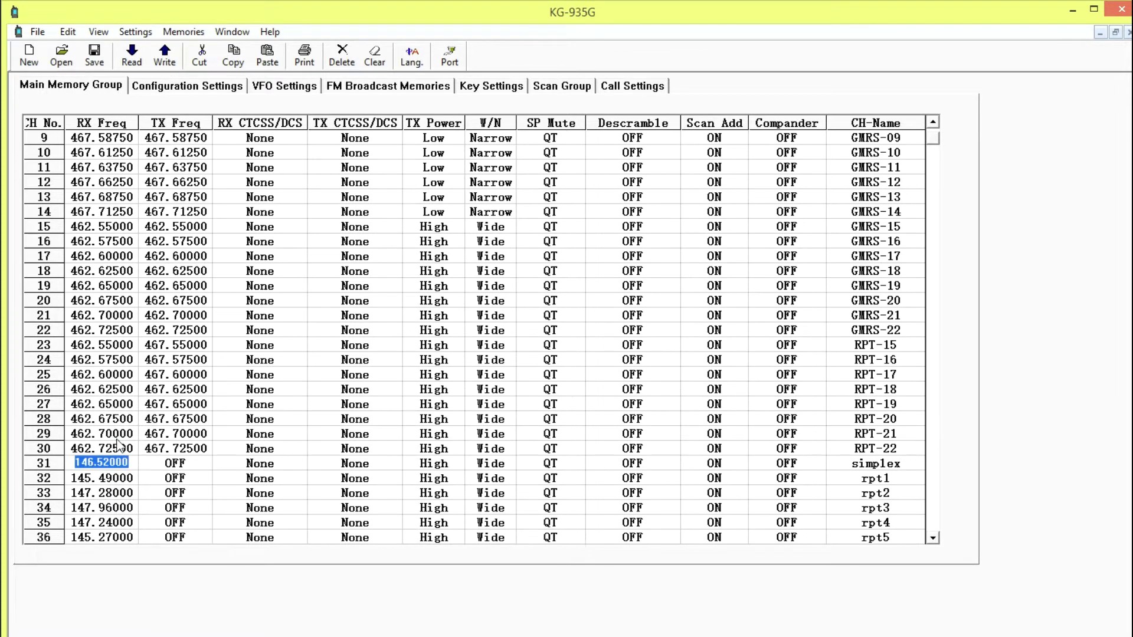
key(Down)
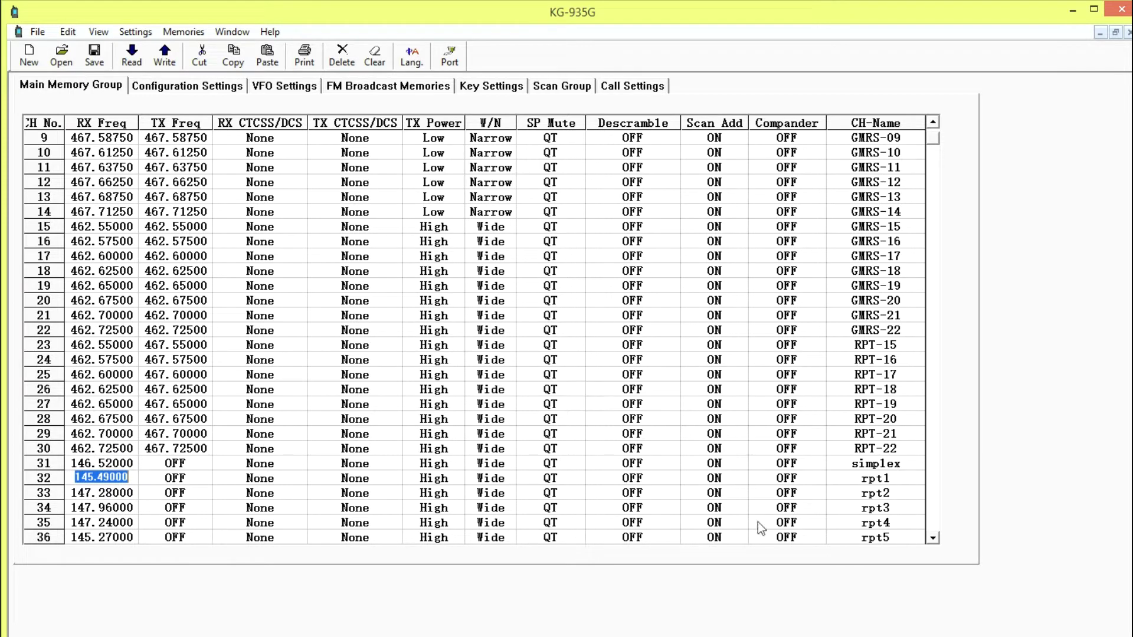
click(929, 499)
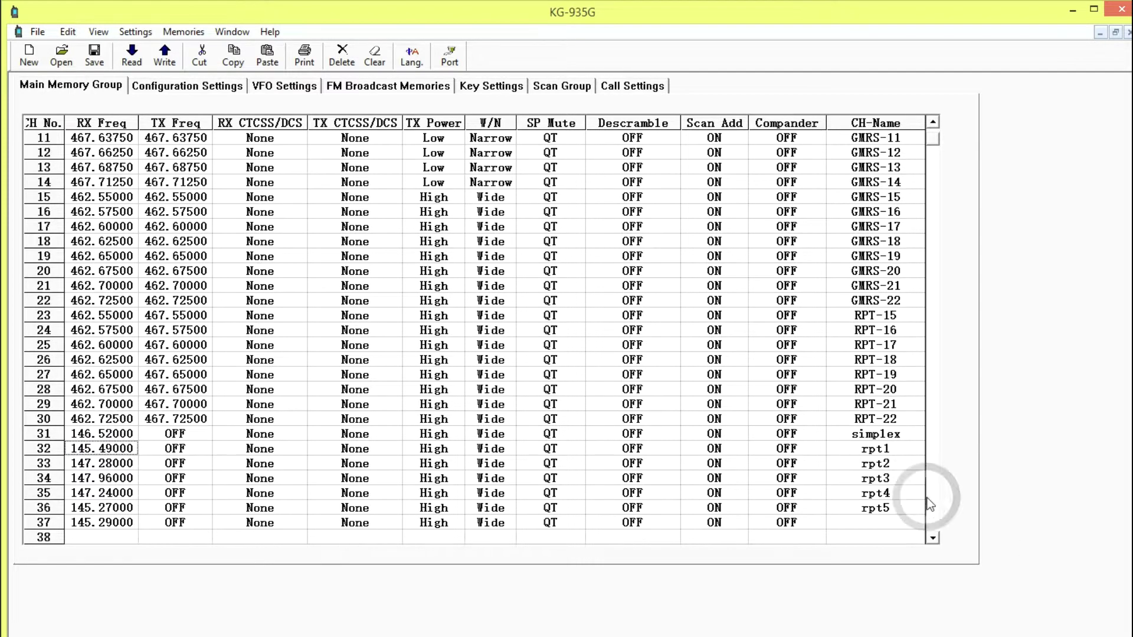
click(111, 395)
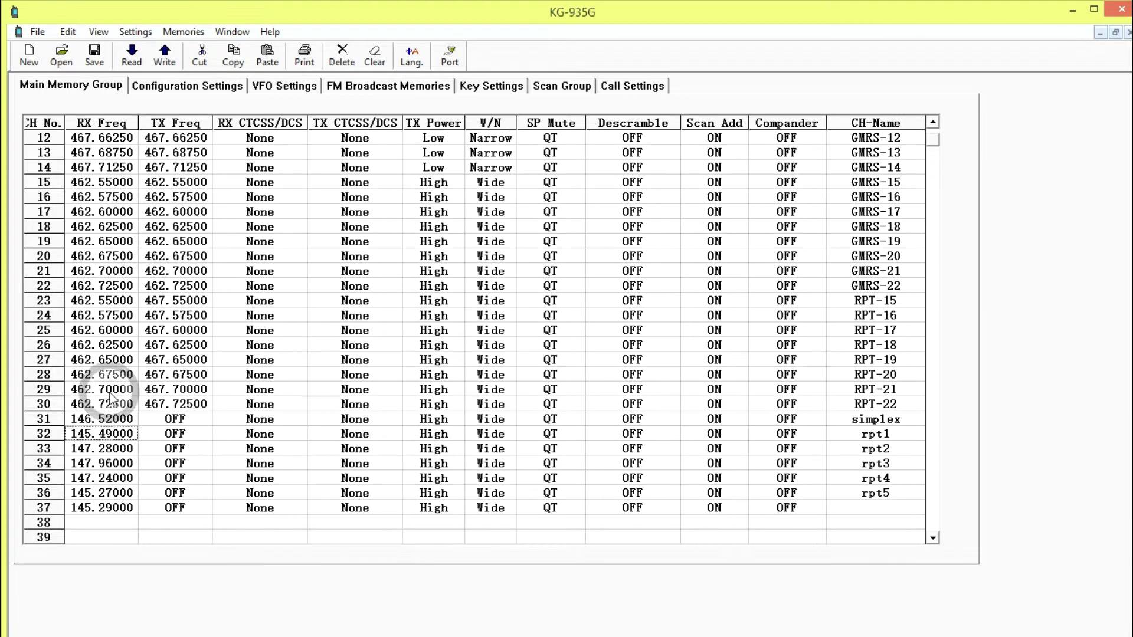
key(F2)
click(116, 413)
click(116, 430)
click(114, 438)
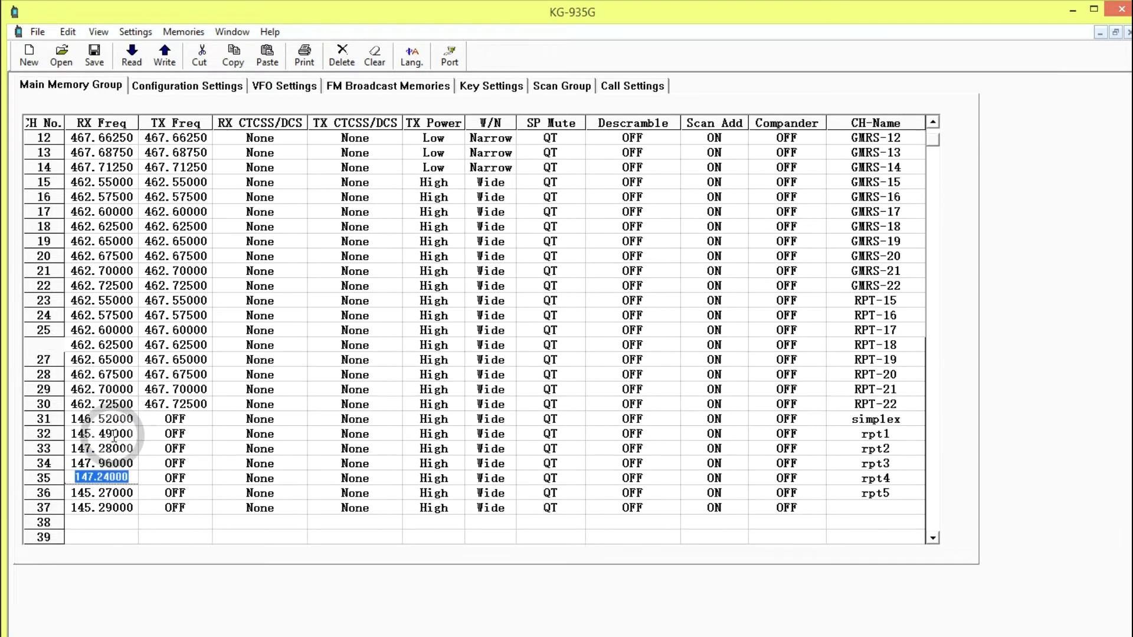
click(114, 440)
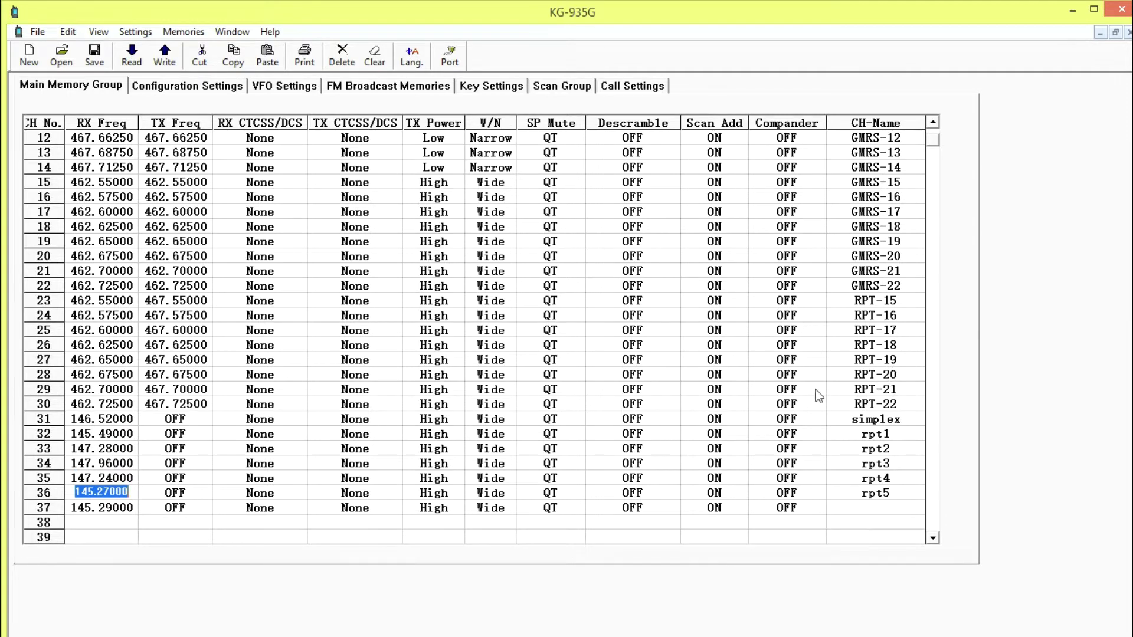
Review the names of memory channels 31 to 36 and the remaining slots up to channel 40 in scan group 2
click(888, 383)
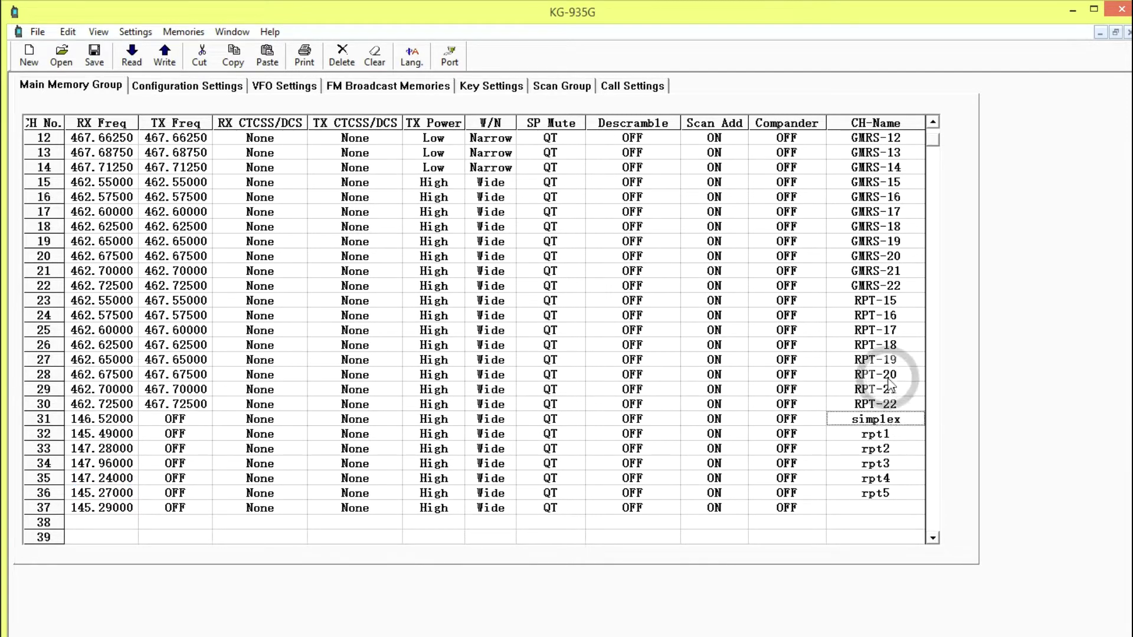
click(876, 399)
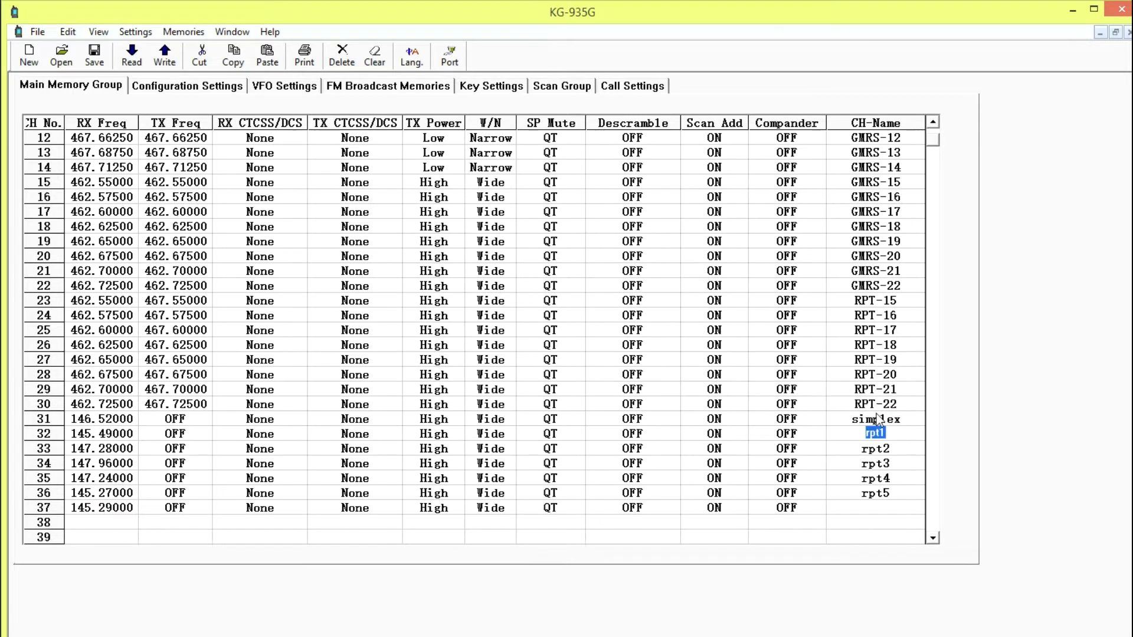
key(Down)
key(Down)
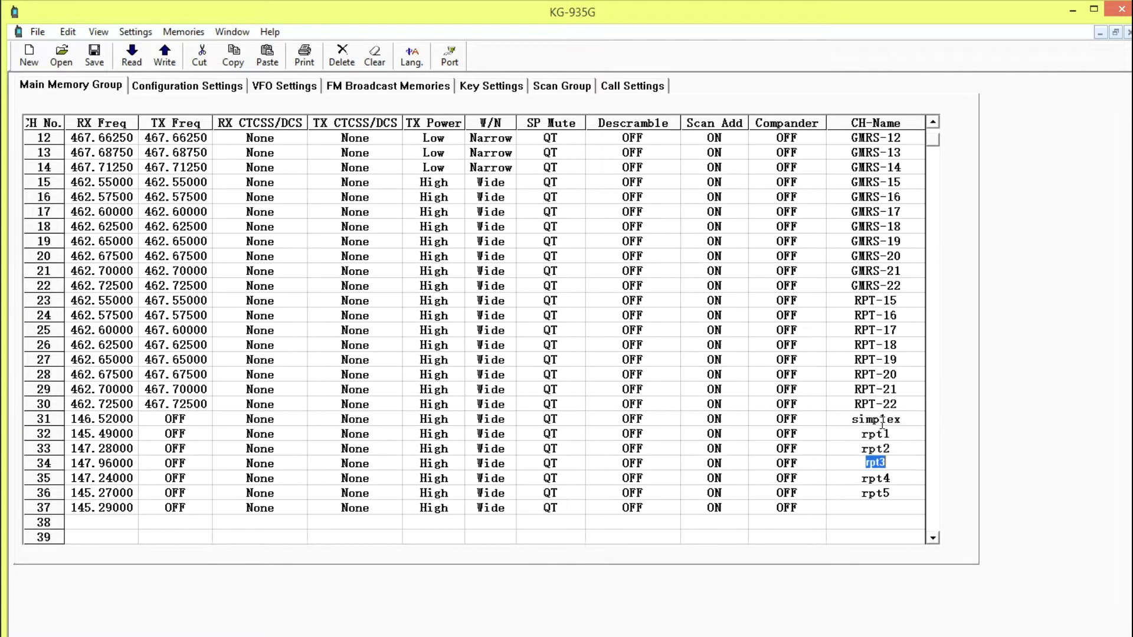
key(Down)
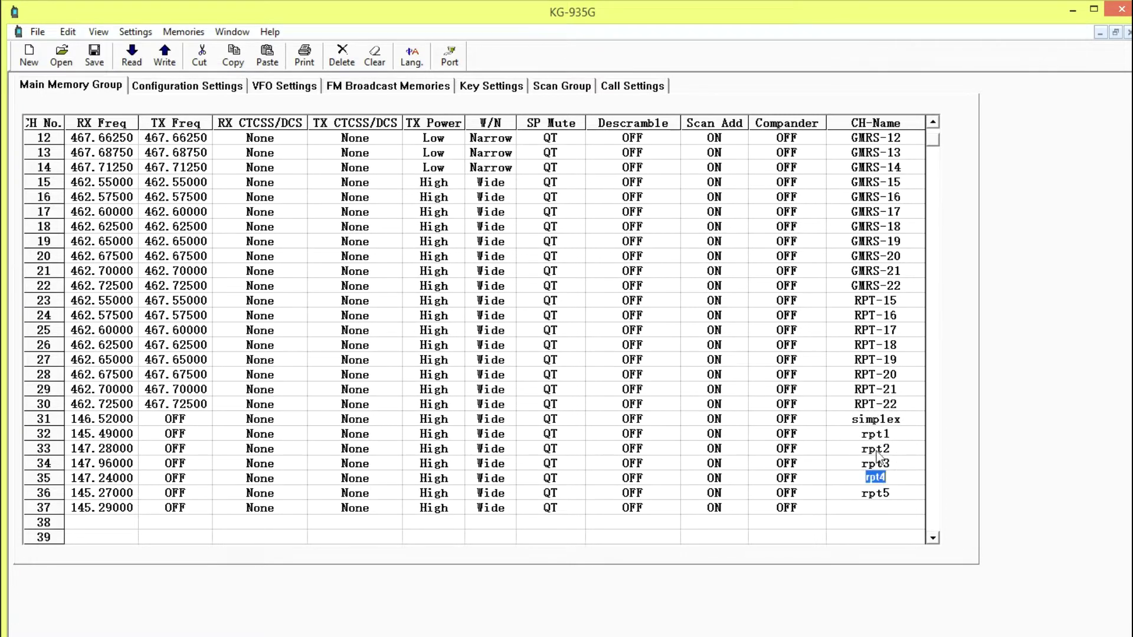
key(Down)
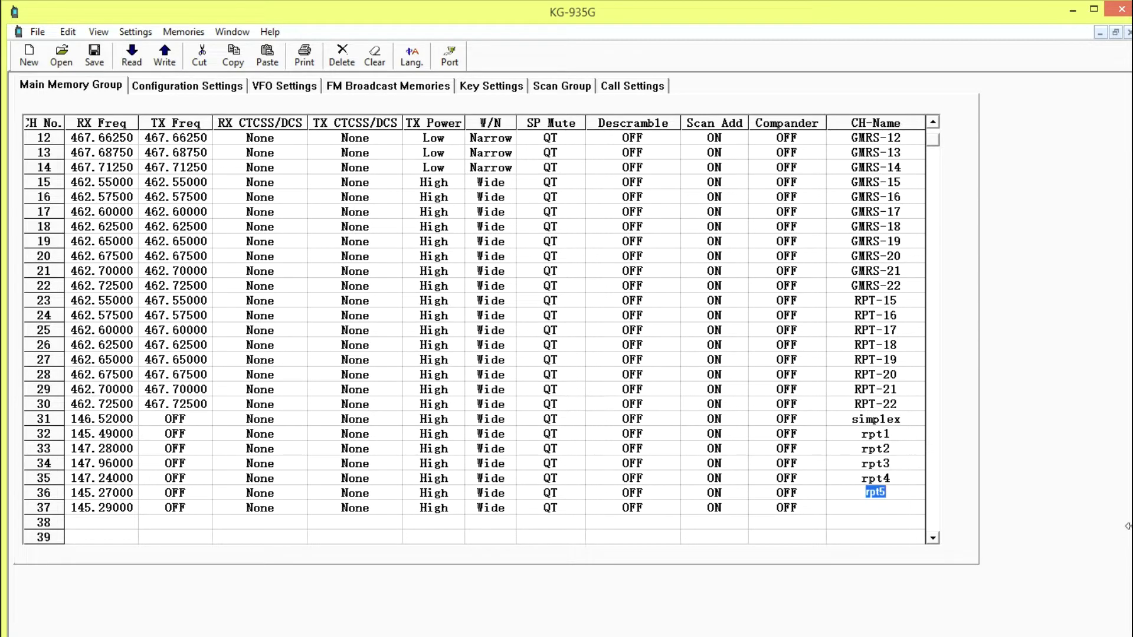
scroll(933, 509, down, 3)
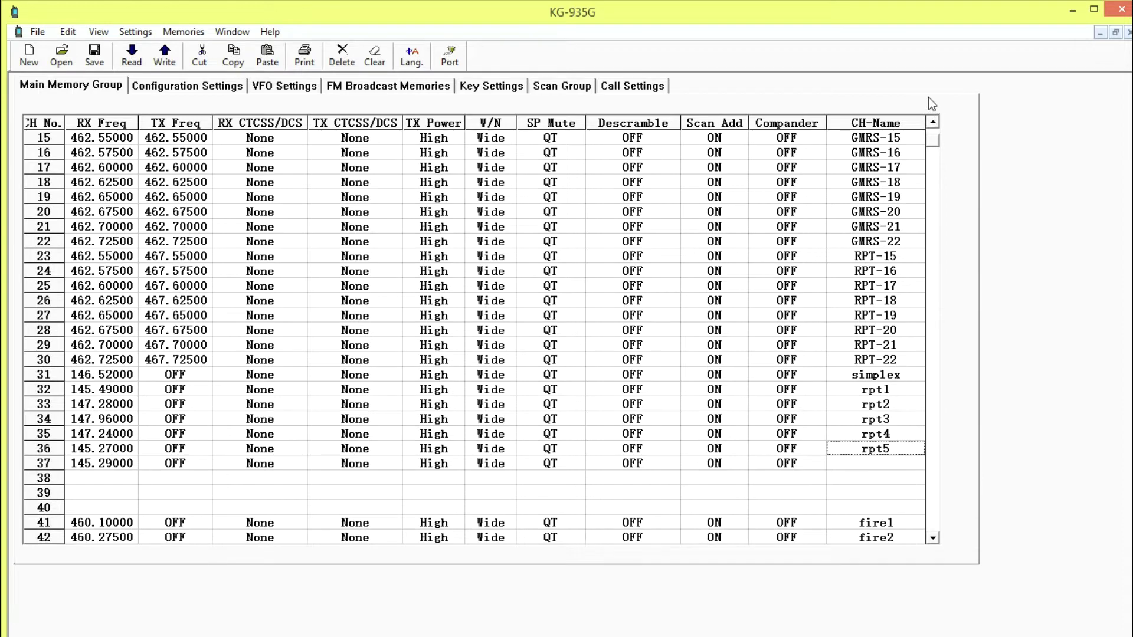
scroll(929, 160, up, 2)
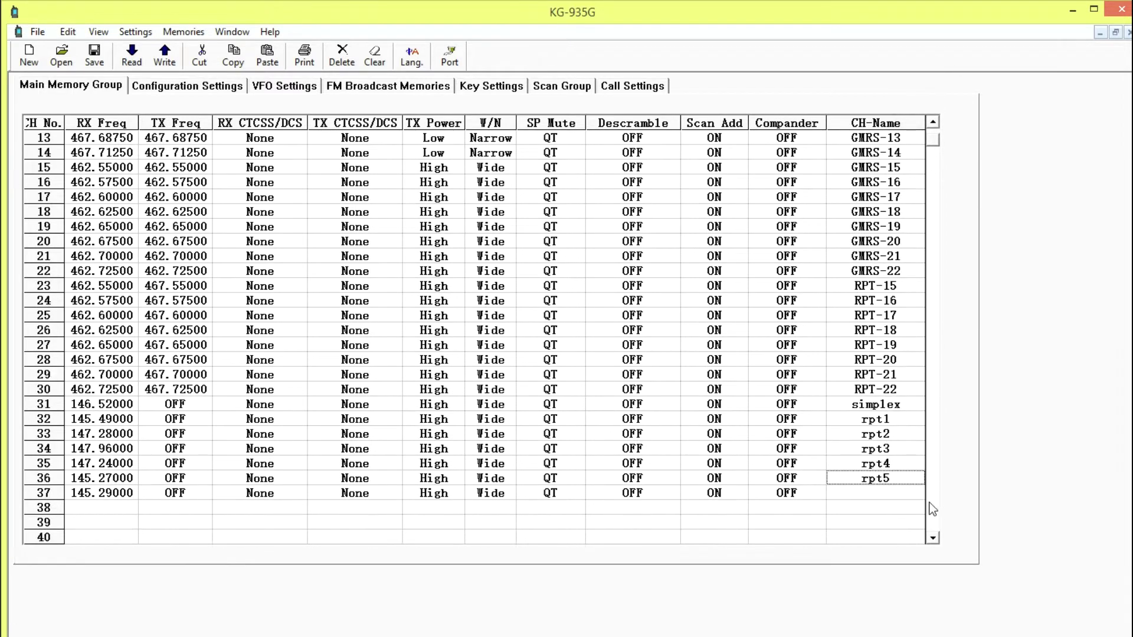
scroll(930, 532, down, 7)
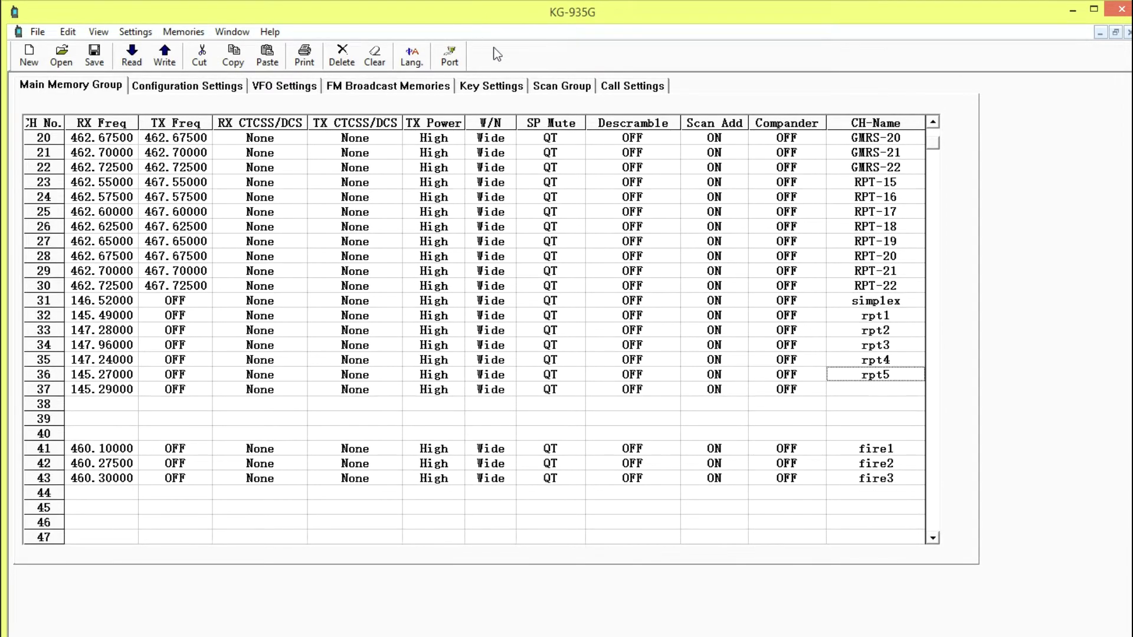
Check the scan group ranges, then examine the frequencies and names of memory channels 41 to 43, which belong to scan group 3
click(560, 84)
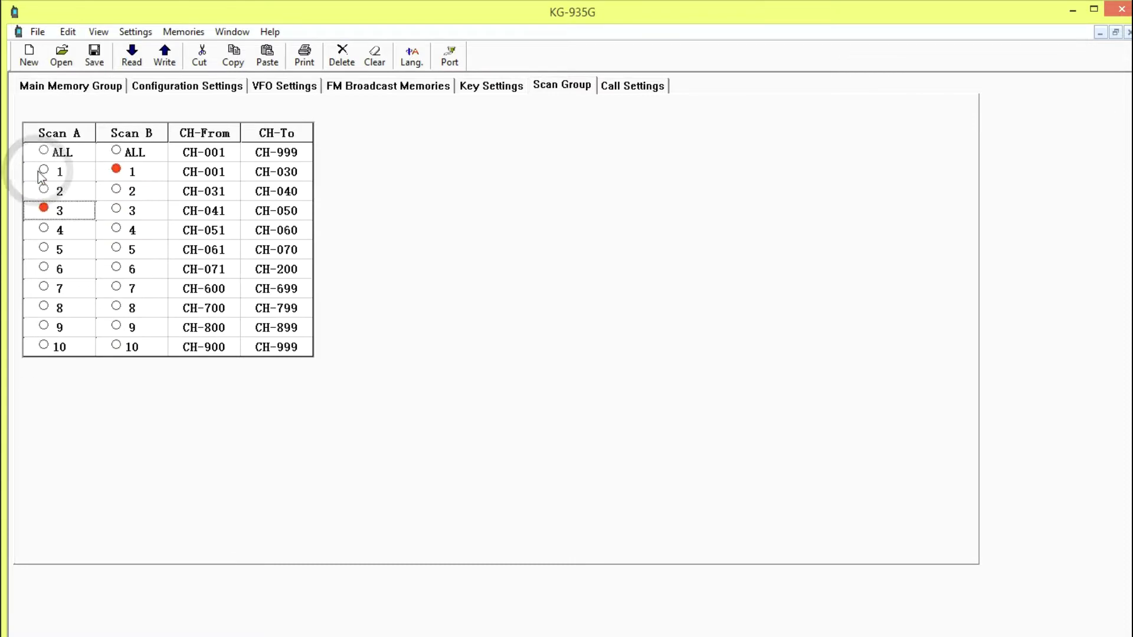
key(Tab)
key(Tab)
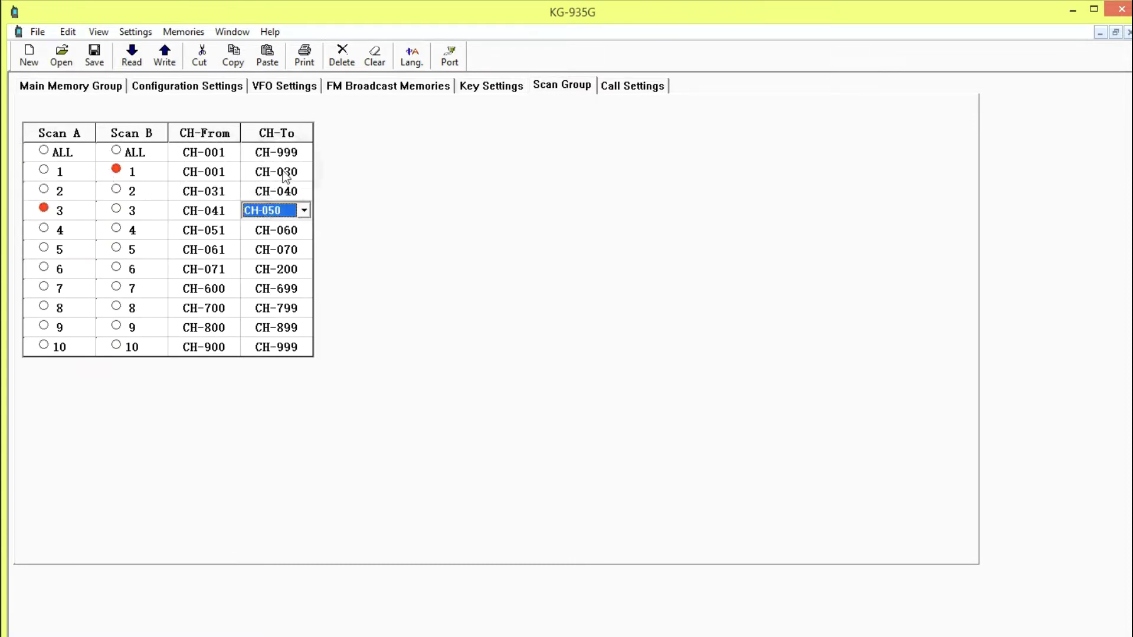
click(69, 85)
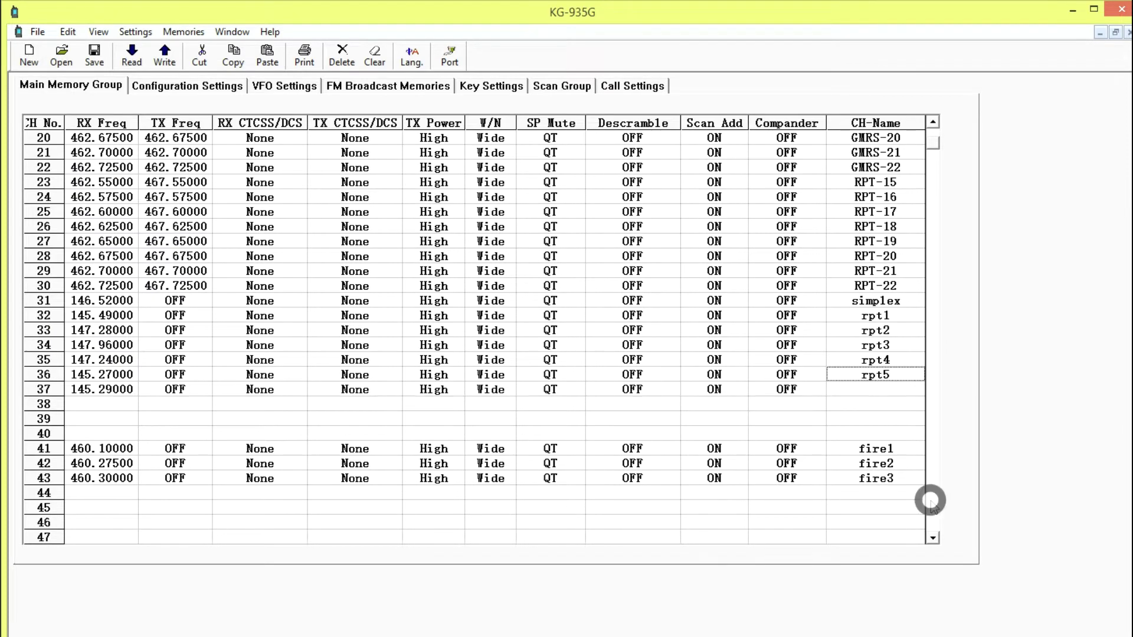
scroll(932, 511, down, 2)
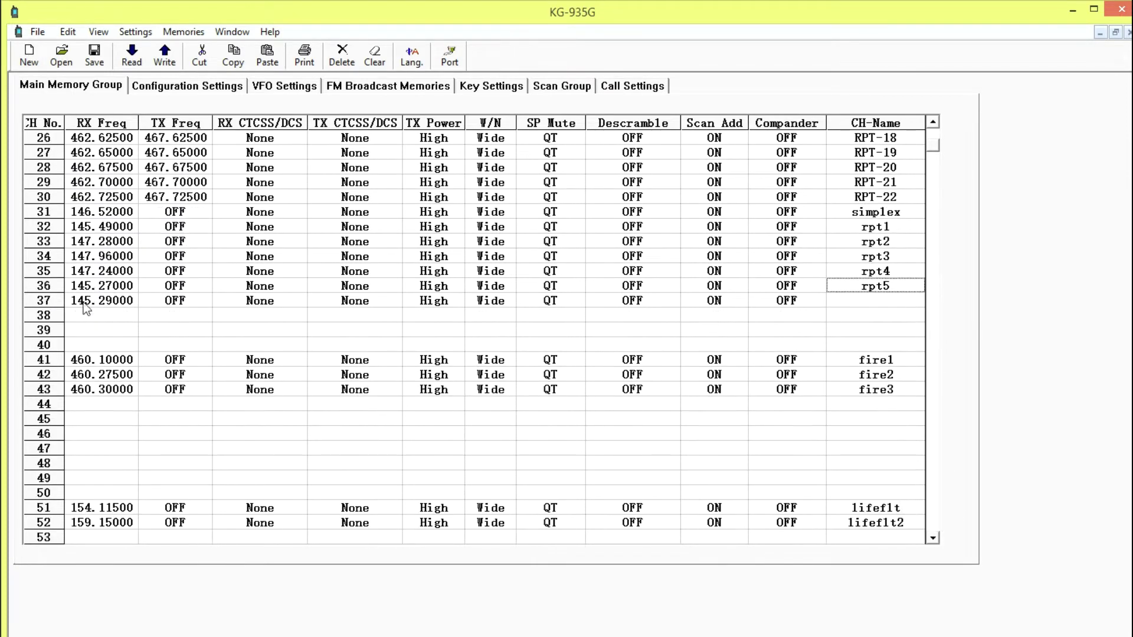
double_click(83, 319)
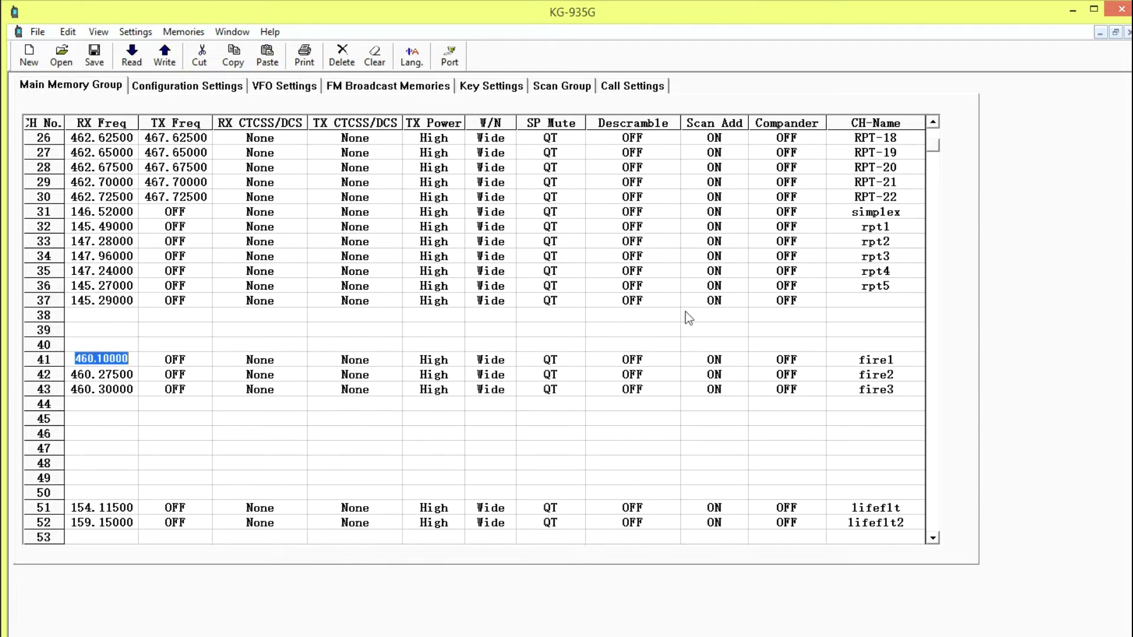
double_click(875, 321)
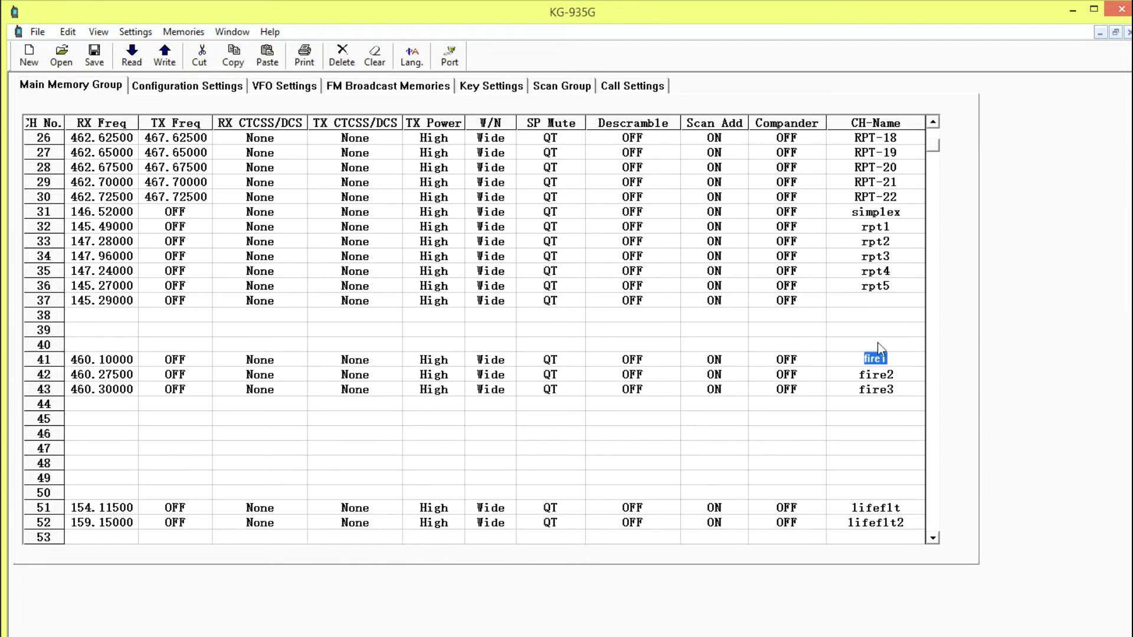
key(Down)
key(Down)
double_click(887, 319)
key(Down)
key(Down)
scroll(930, 495, down, 4)
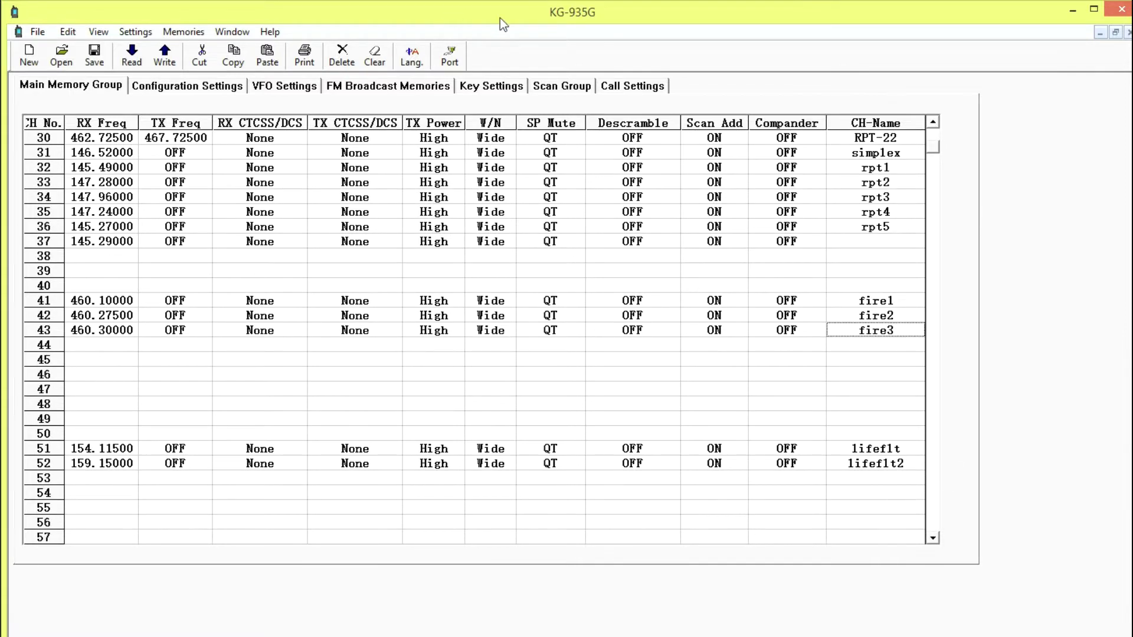
Compare the scan group 4 range with the main memory list, checking the names of channels 51 and 52
click(547, 50)
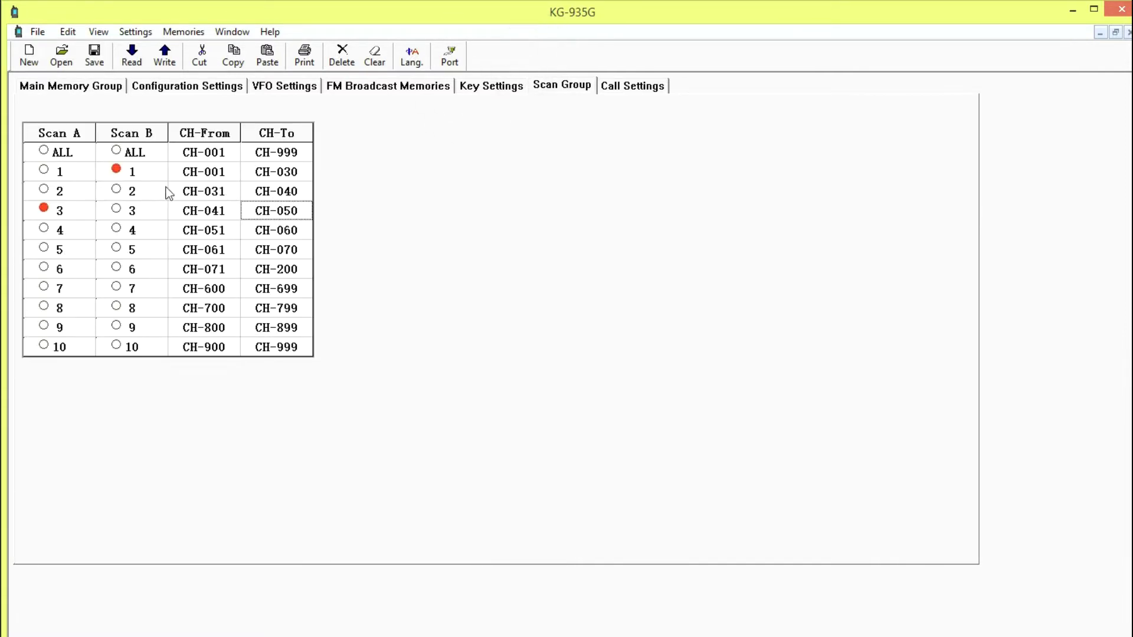
click(86, 50)
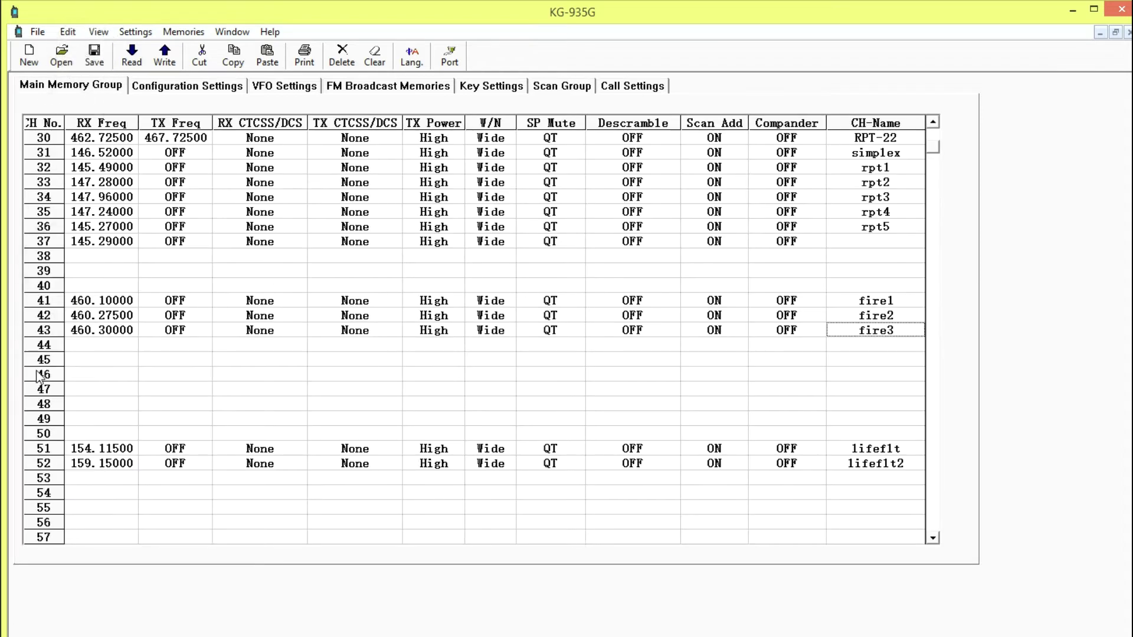
scroll(919, 496, down, 4)
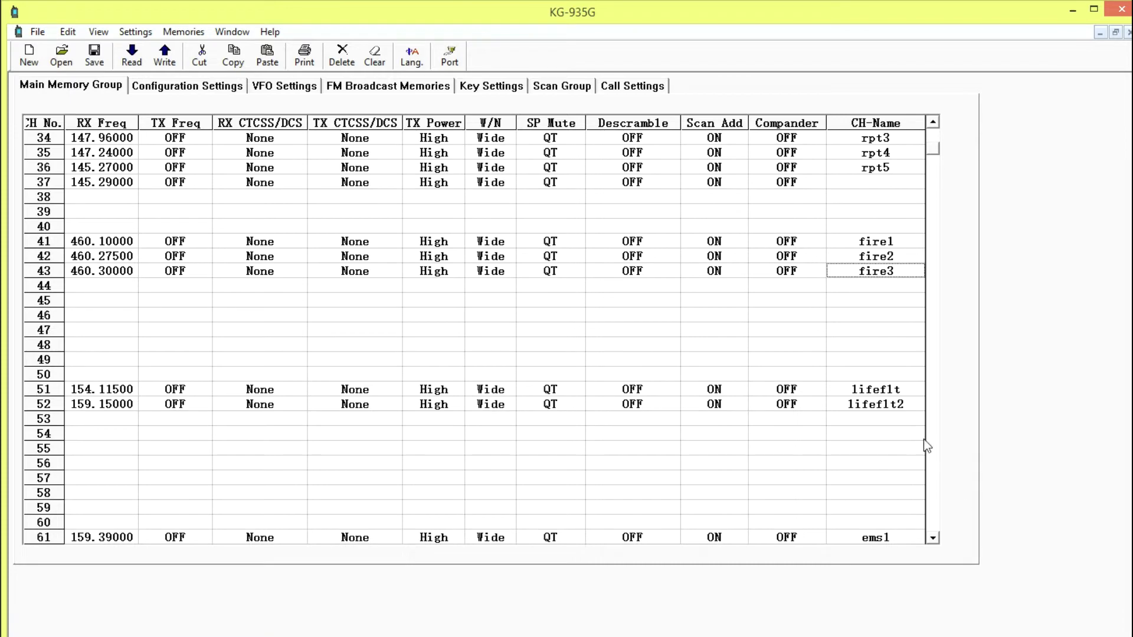
click(888, 389)
click(877, 404)
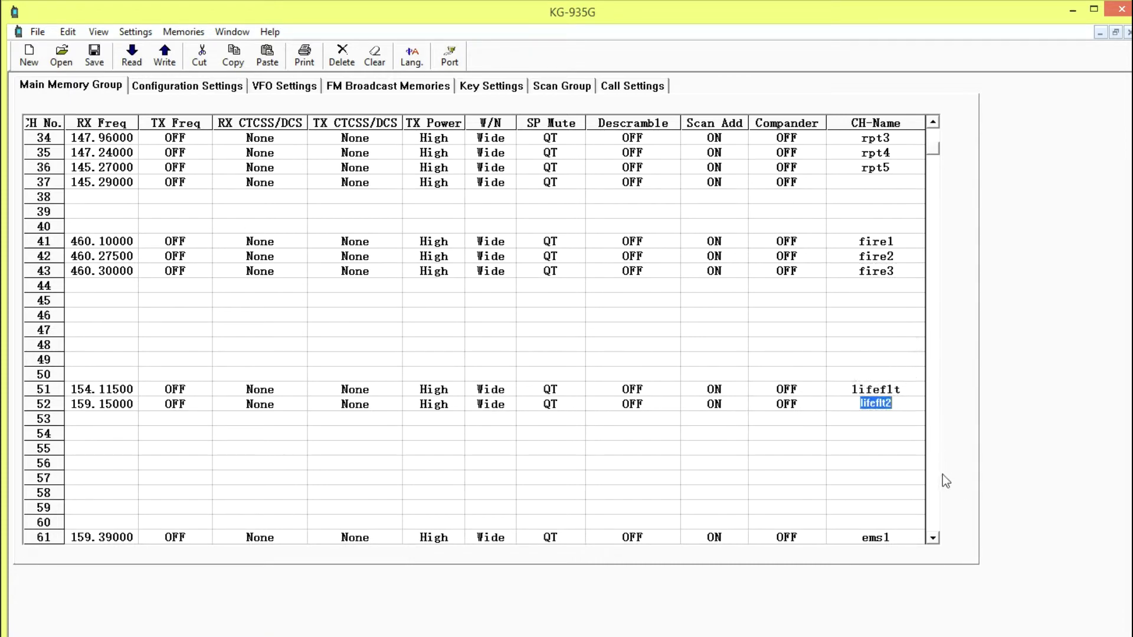
Examine memory channels 61 to 70 and compare them with the scan group 5 range
scroll(927, 500, down, 5)
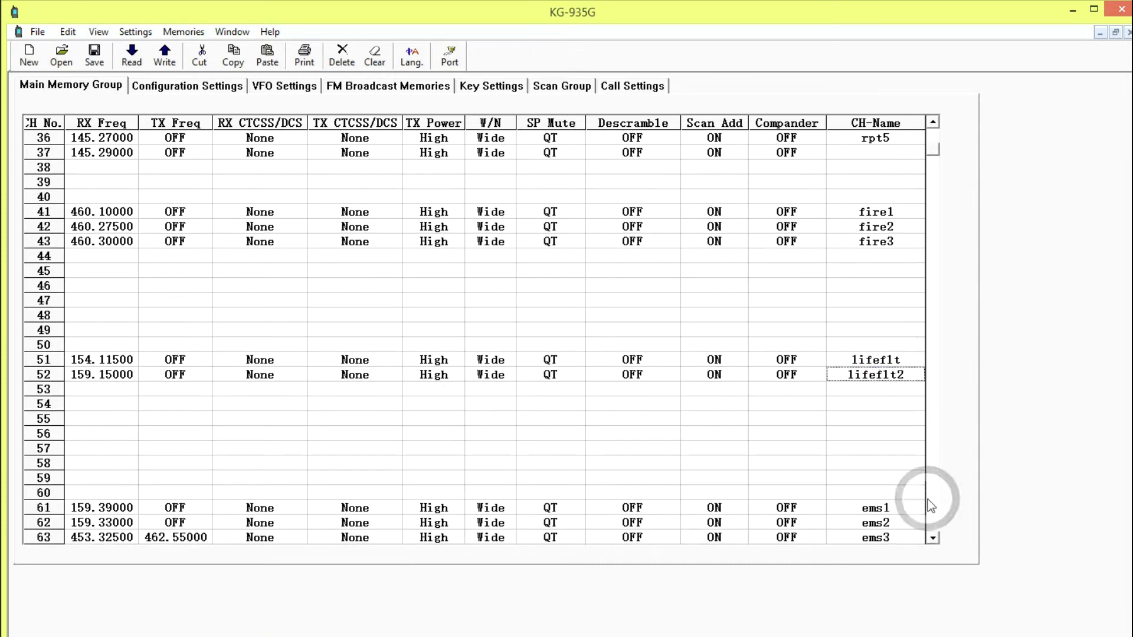
click(877, 425)
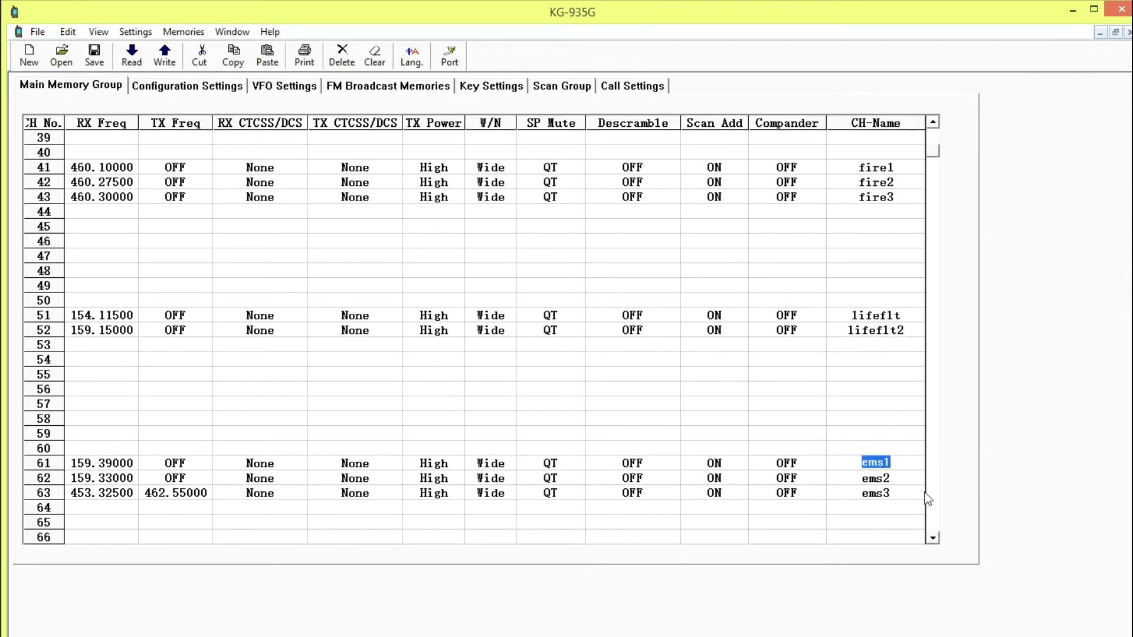
scroll(933, 505, down, 3)
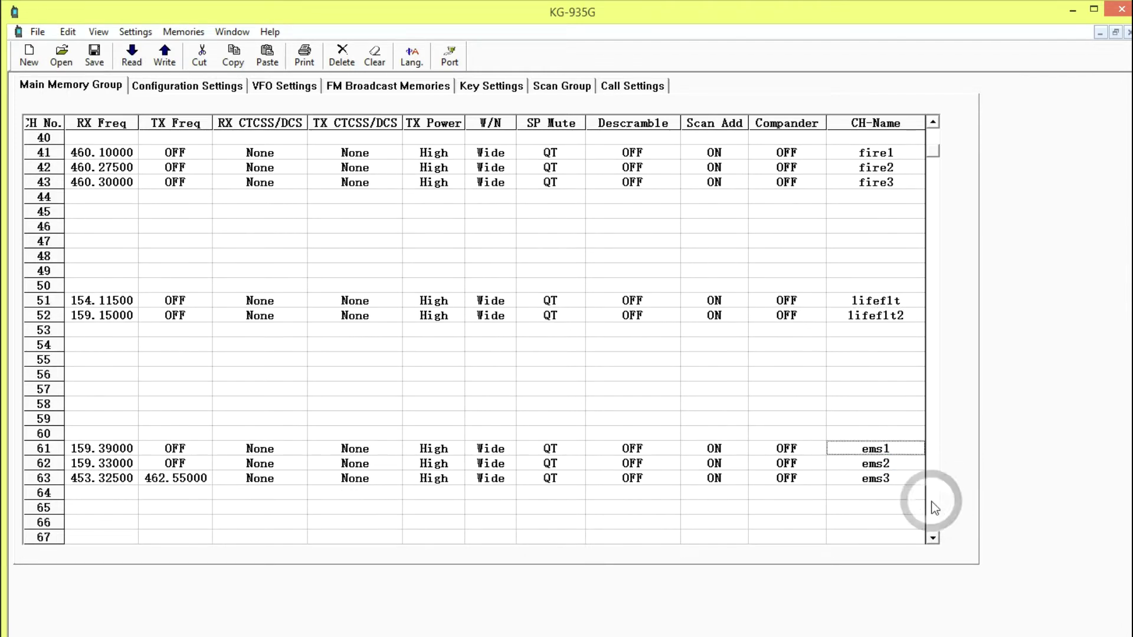
scroll(931, 501, down, 1)
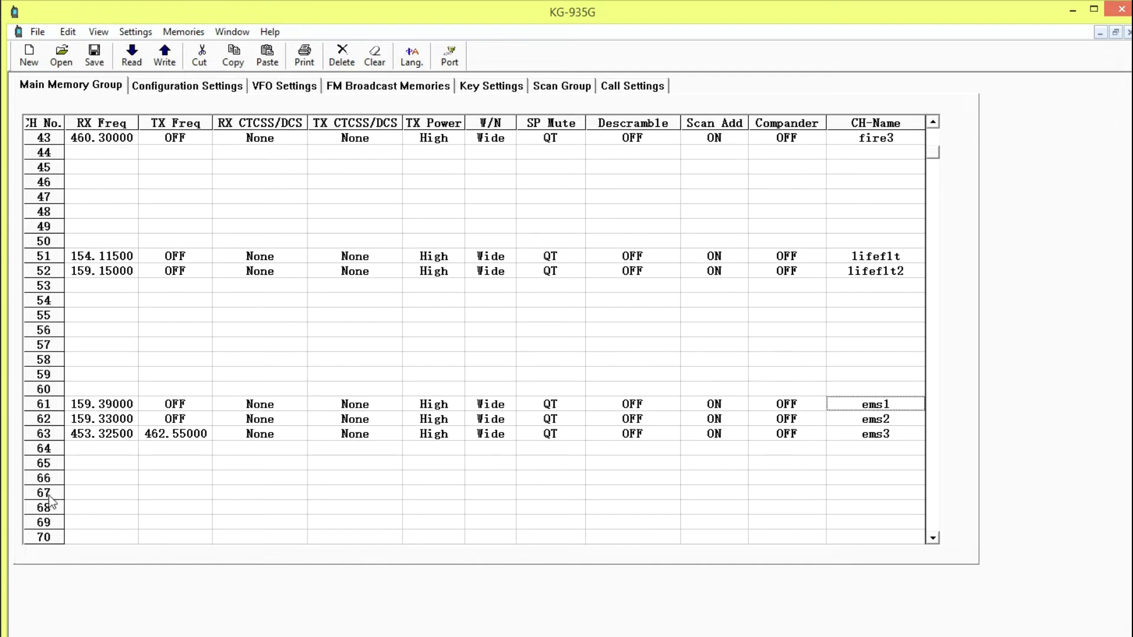
click(560, 85)
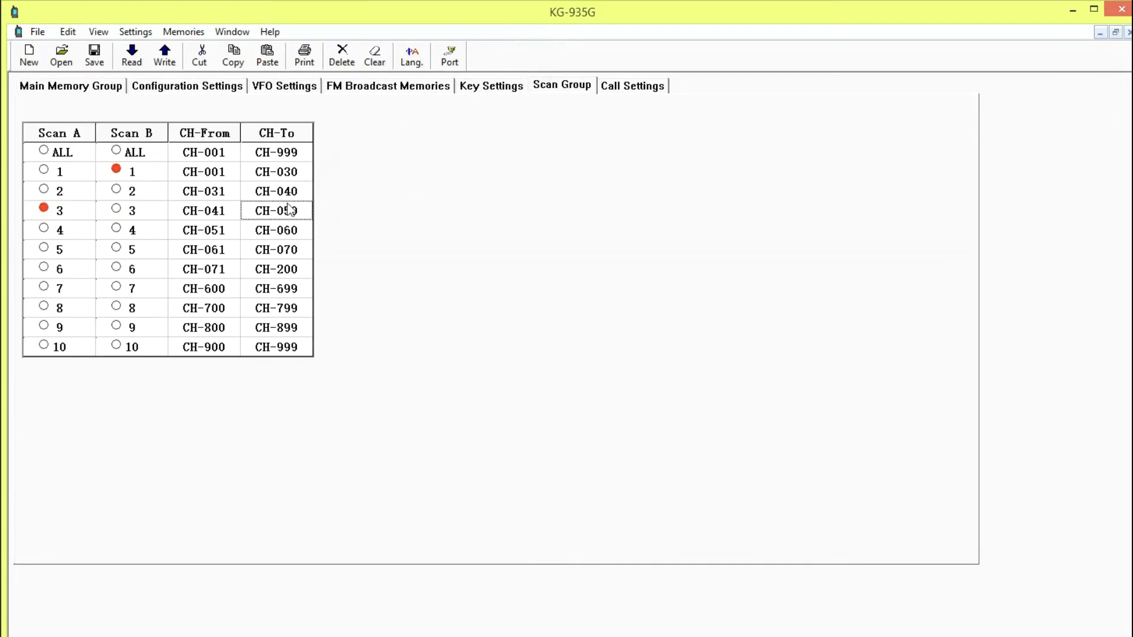
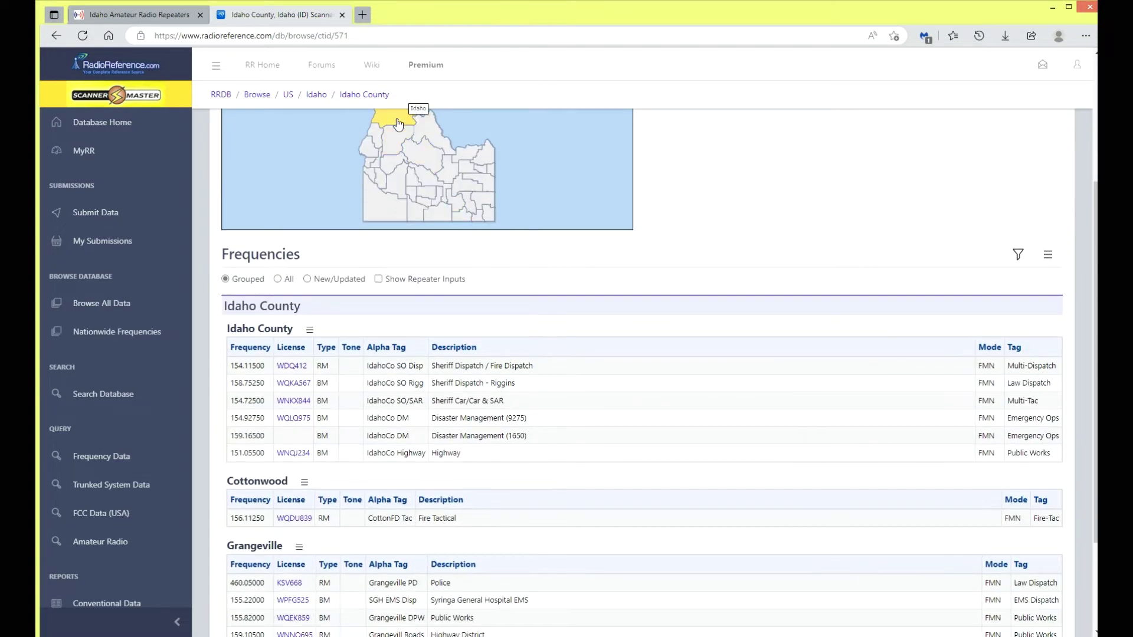
In RadioReference, review the Idaho County frequency list and highlight the Sheriff Dispatch / Fire Dispatch description
drag(1095, 228, 1094, 308)
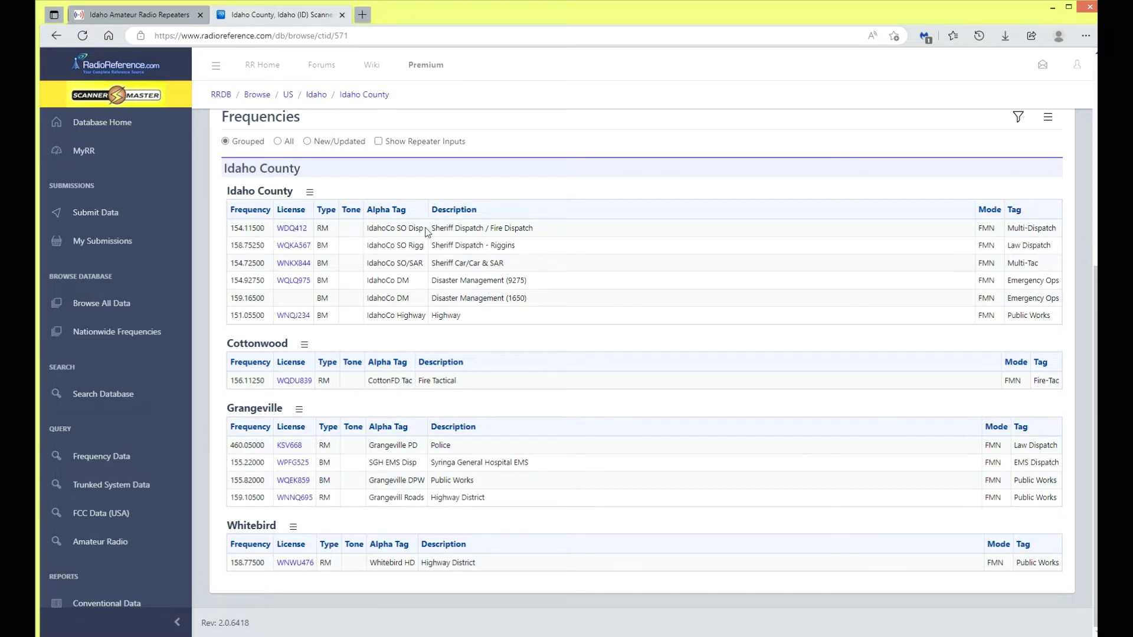
drag(427, 230, 548, 232)
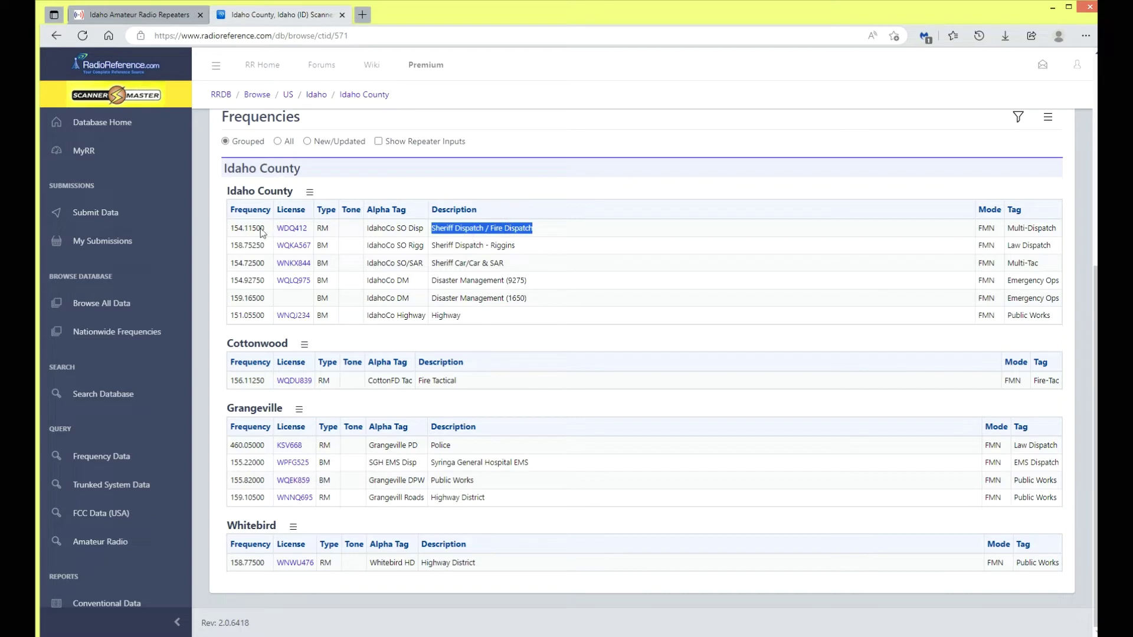
Highlight the Sheriff Dispatch / Fire Dispatch frequency 154.11500 in the Idaho County list, then review the county page's overview
drag(264, 231, 227, 232)
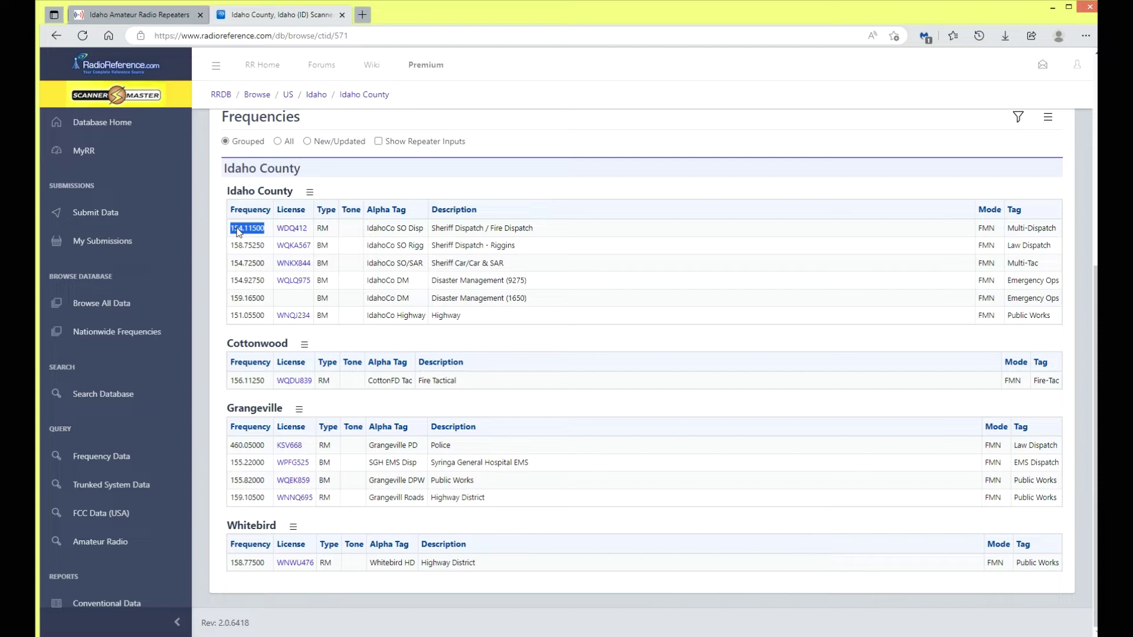
click(238, 243)
click(259, 228)
double_click(260, 229)
click(629, 355)
scroll(1088, 296, up, 3)
scroll(659, 354, up, 3)
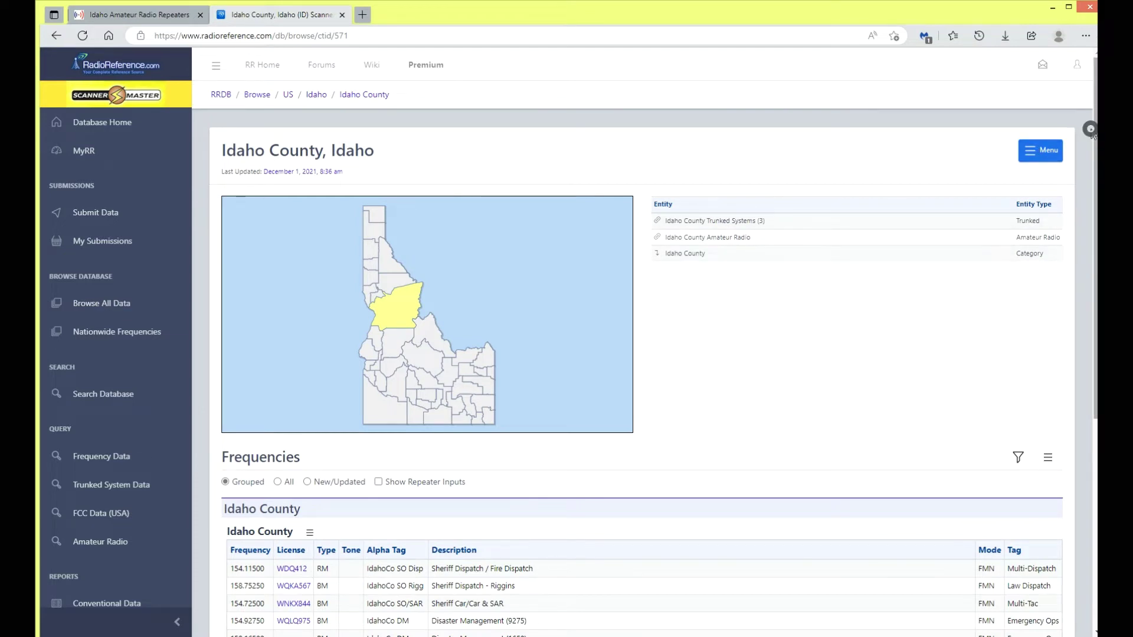
scroll(1092, 123, down, 1)
scroll(1093, 123, up, 1)
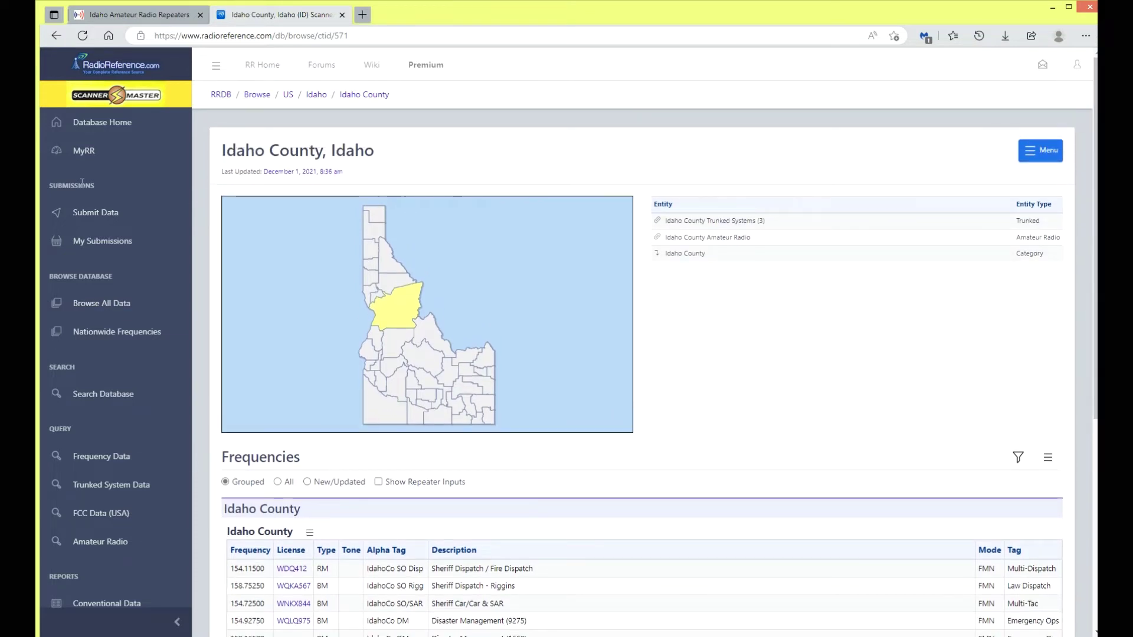
Switch to the RepeaterBook page with the Idaho repeater list and go back to the site's home page
click(164, 19)
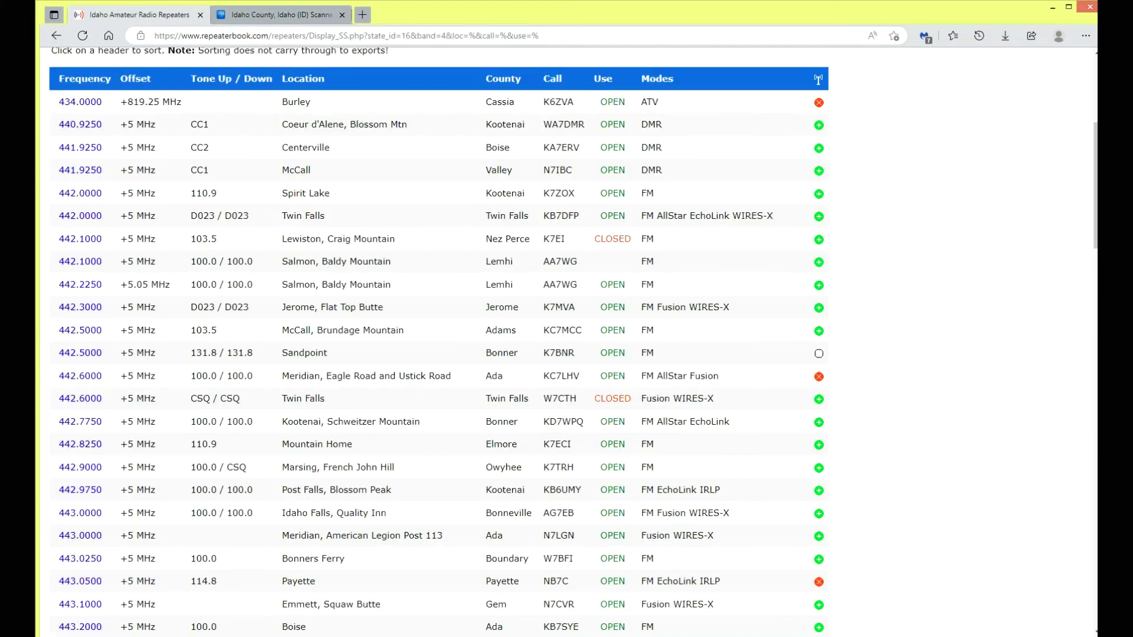
scroll(242, 245, up, 5)
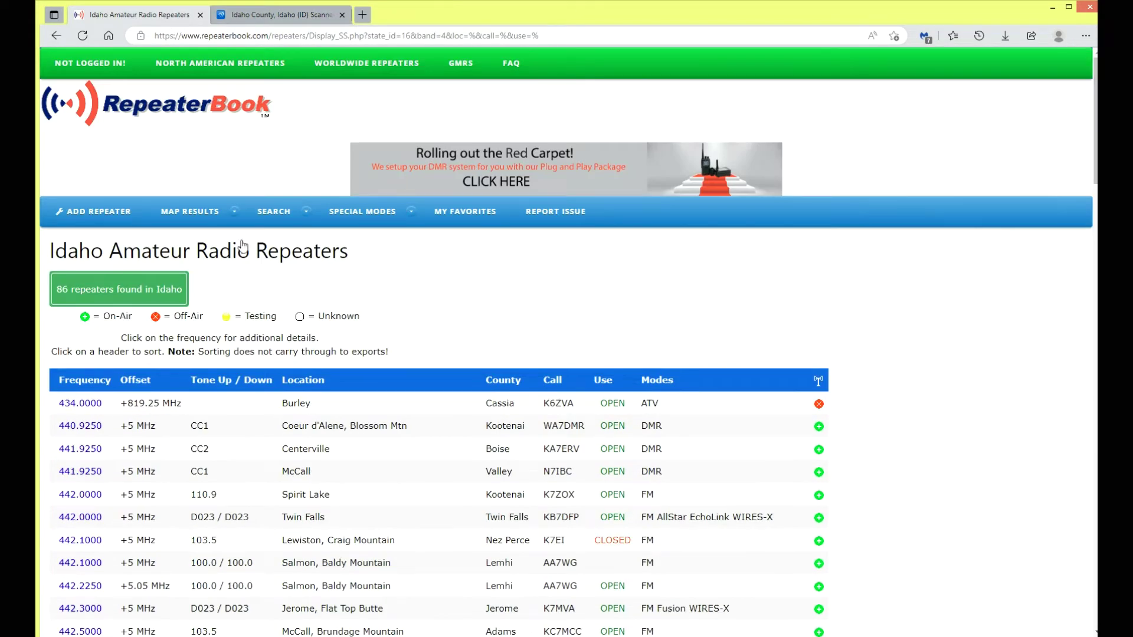
click(55, 36)
click(55, 36)
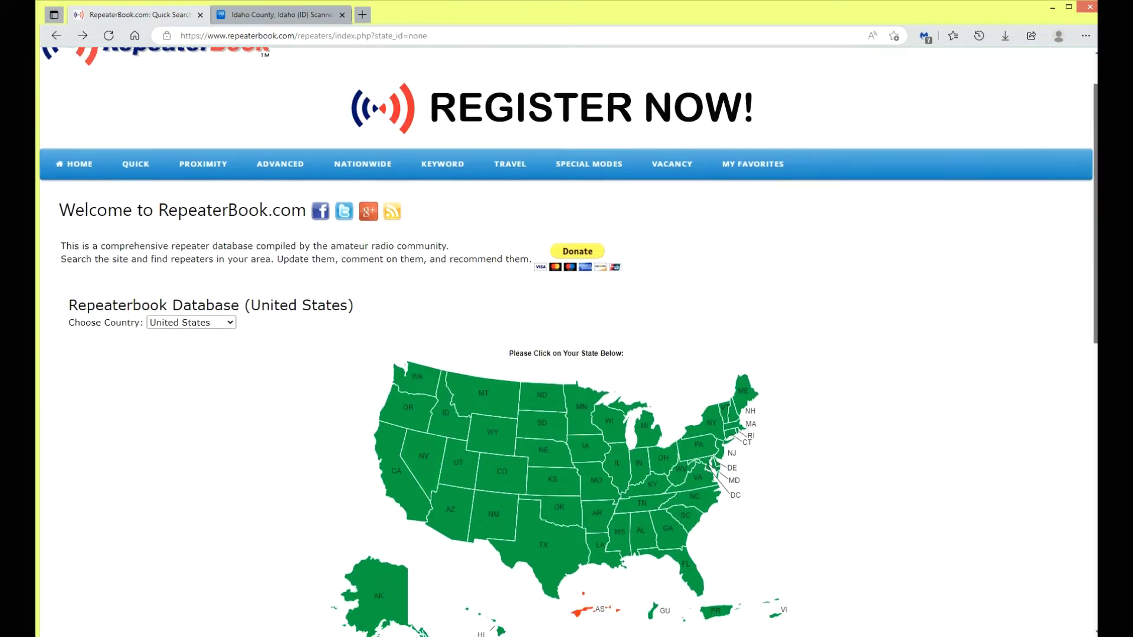
click(56, 37)
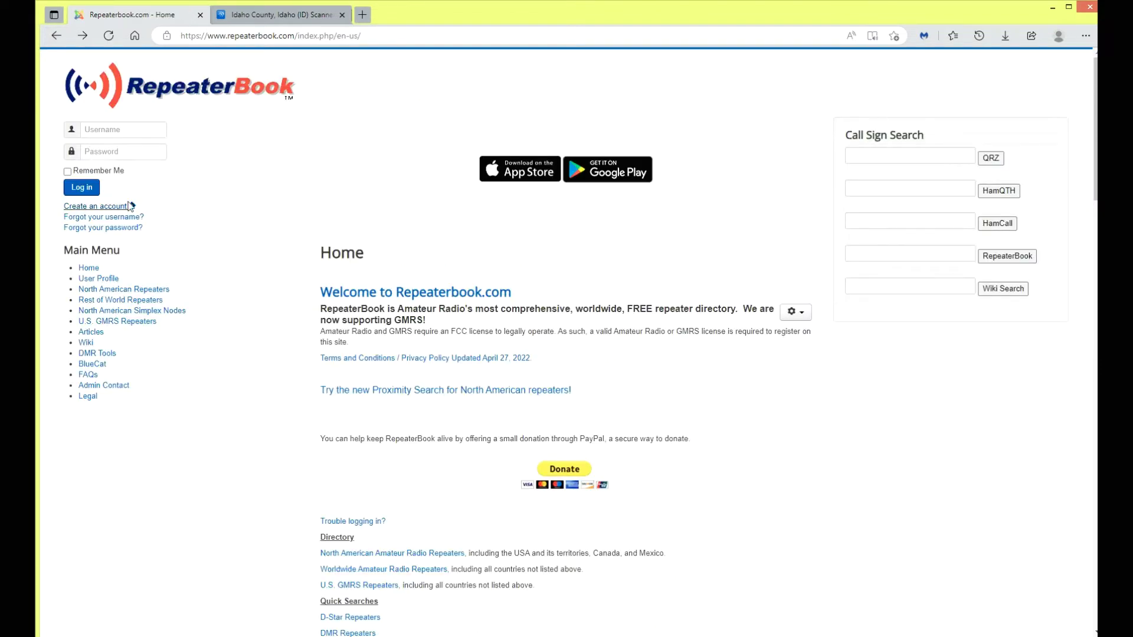
From RepeaterBook's North American repeaters, choose Idaho and show its 2 m band repeaters
click(103, 290)
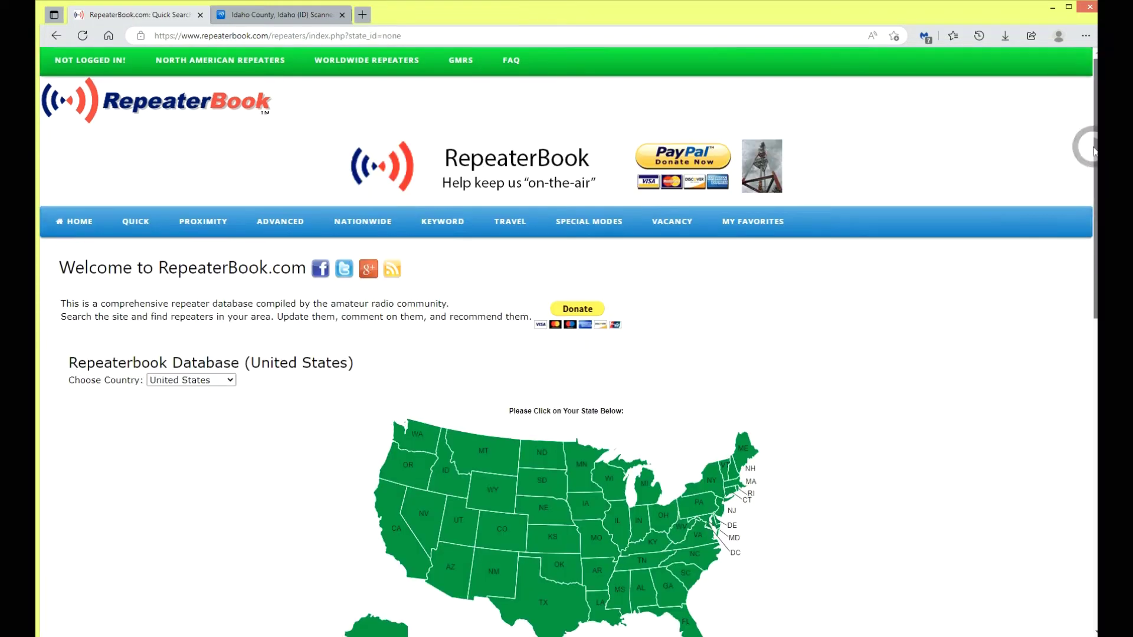
scroll(1093, 230, down, 3)
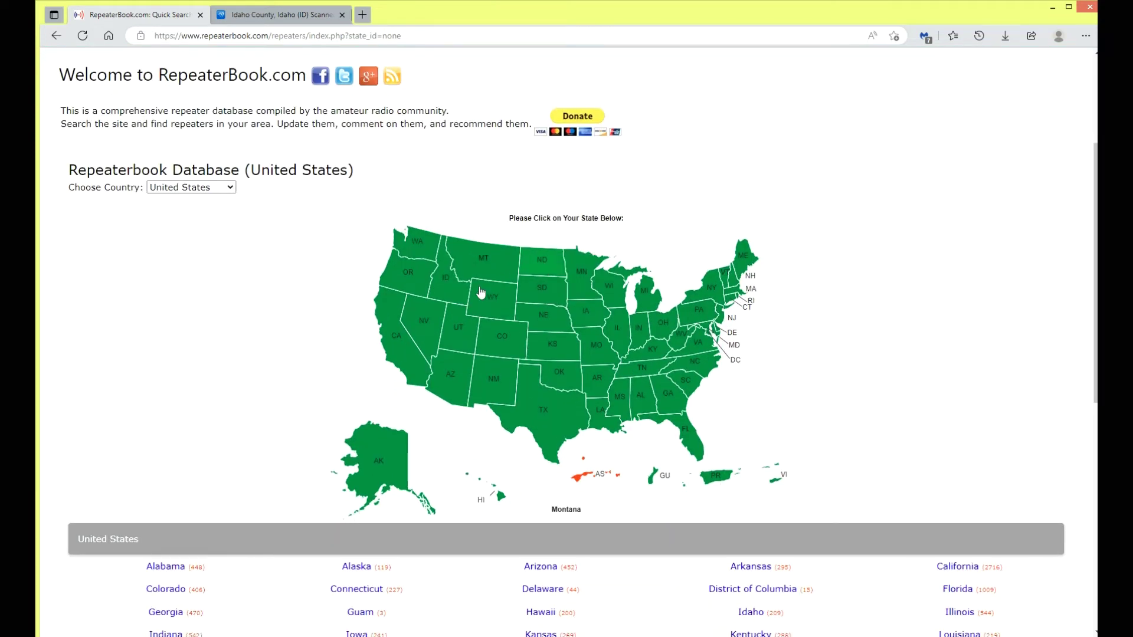
click(443, 300)
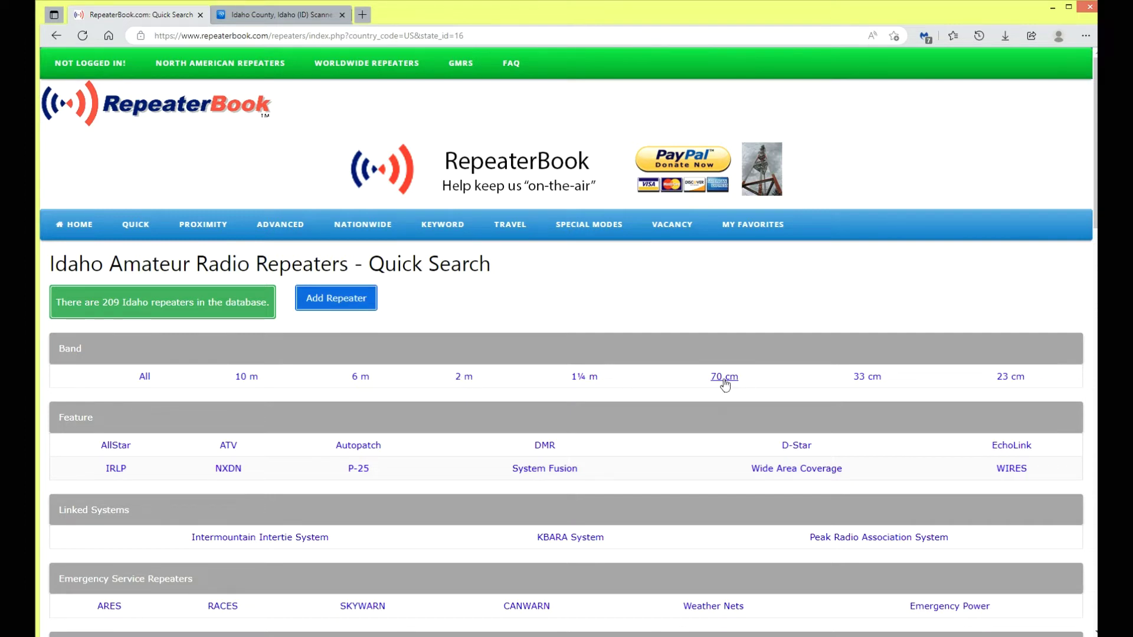
click(460, 379)
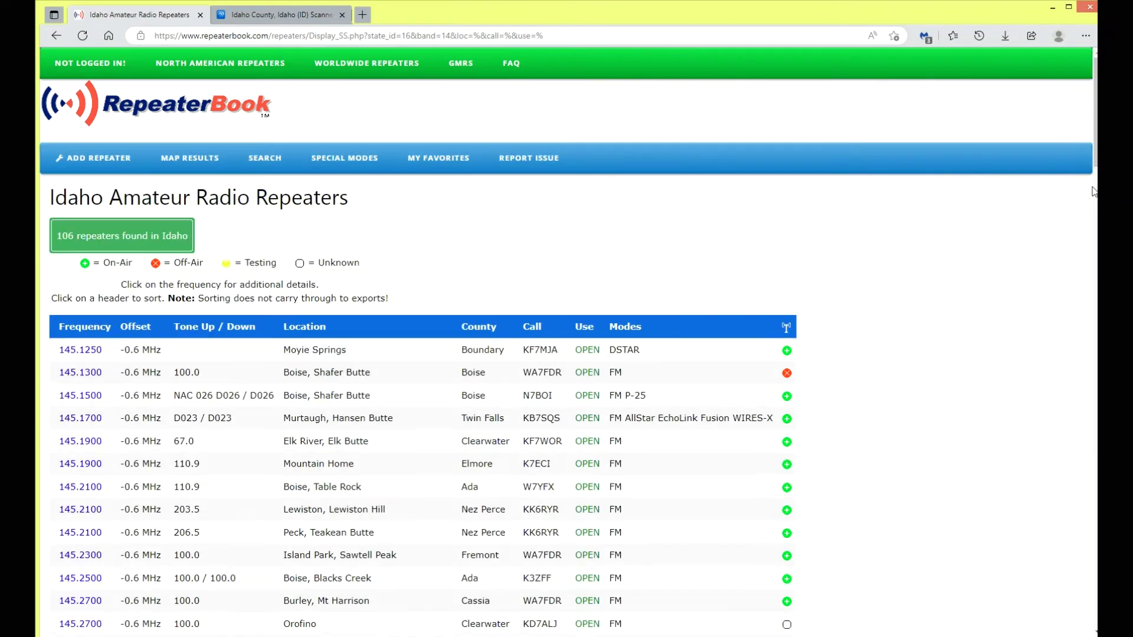
Look through the Idaho 2 m repeater list and highlight the 146.8000 Grace and 146.8200 Pocatello frequencies
drag(1094, 141, 753, 227)
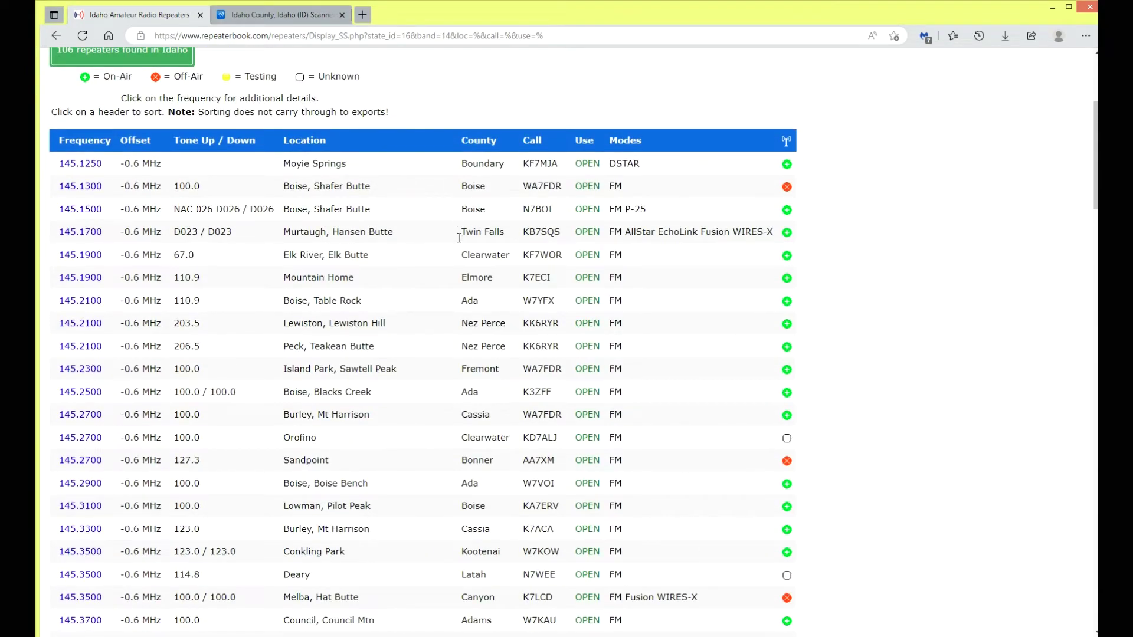
scroll(865, 268, down, 3)
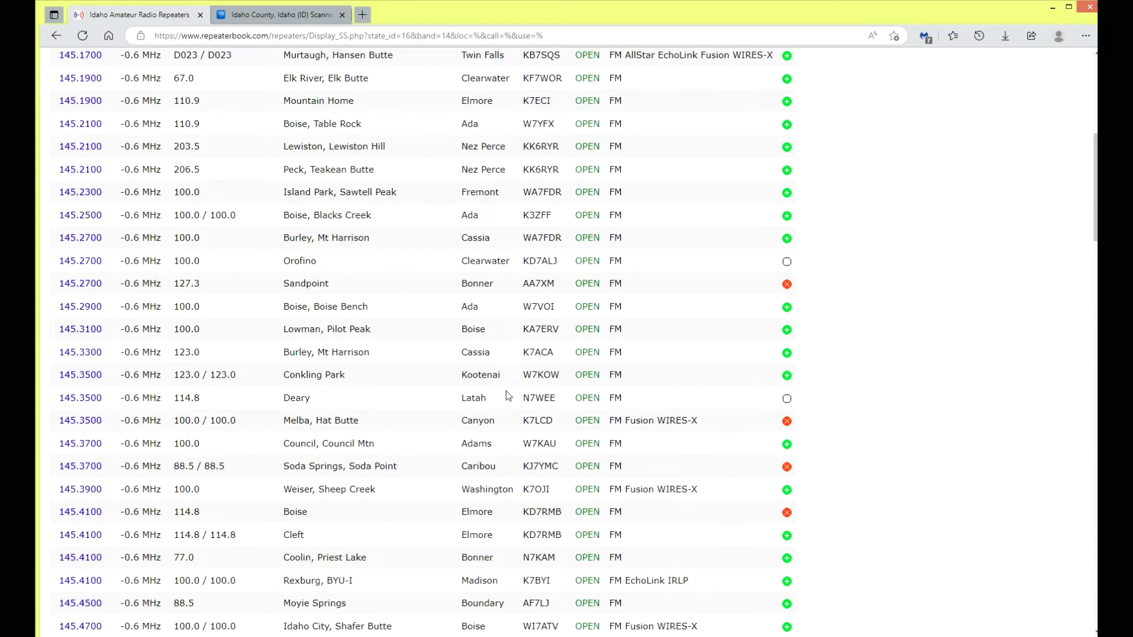
scroll(490, 406, down, 2)
scroll(485, 409, down, 5)
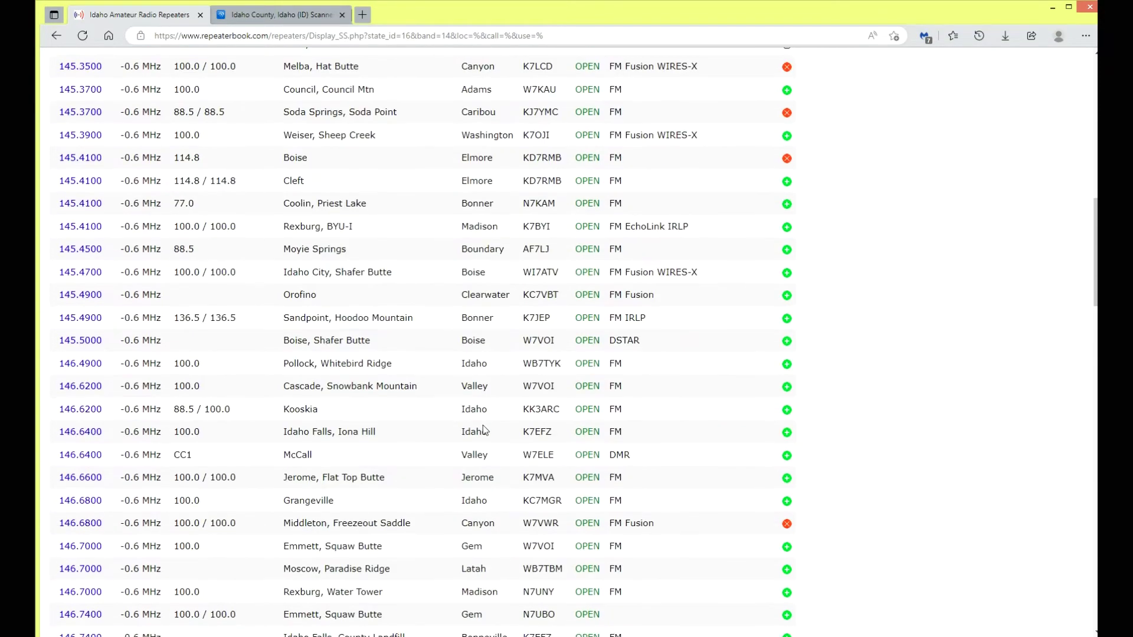
scroll(482, 429, down, 4)
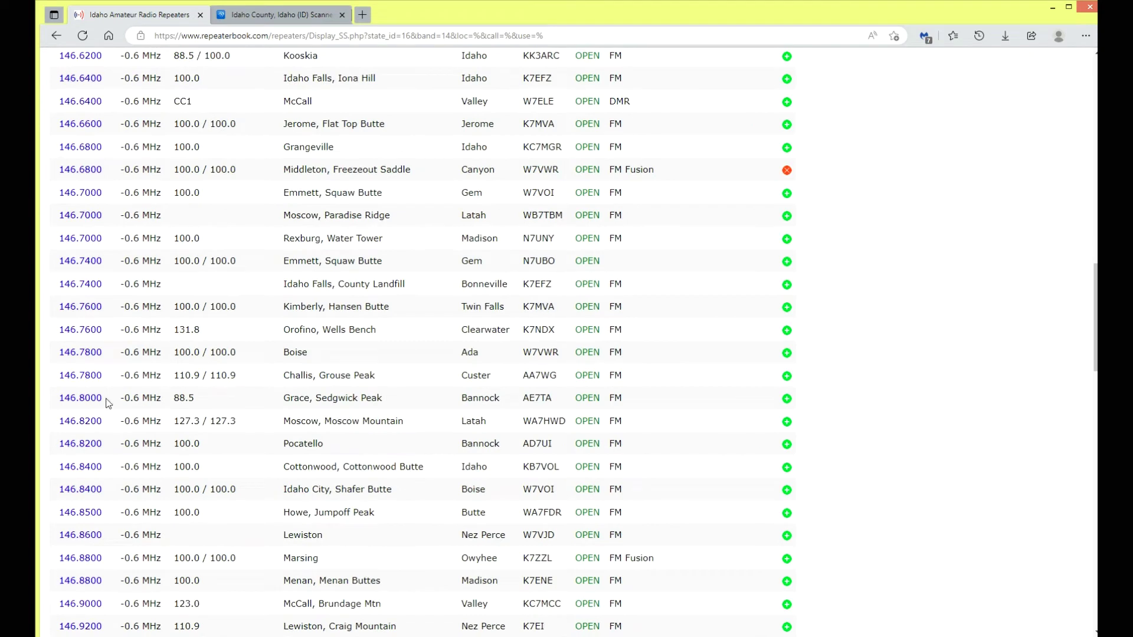
drag(106, 399, 56, 398)
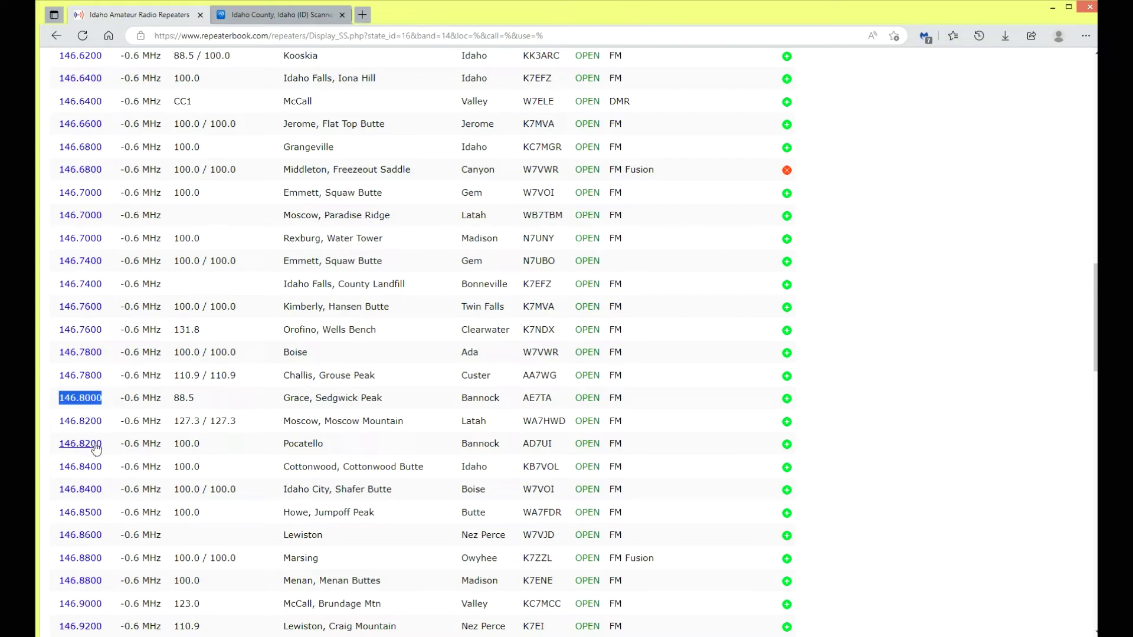
drag(104, 444, 57, 448)
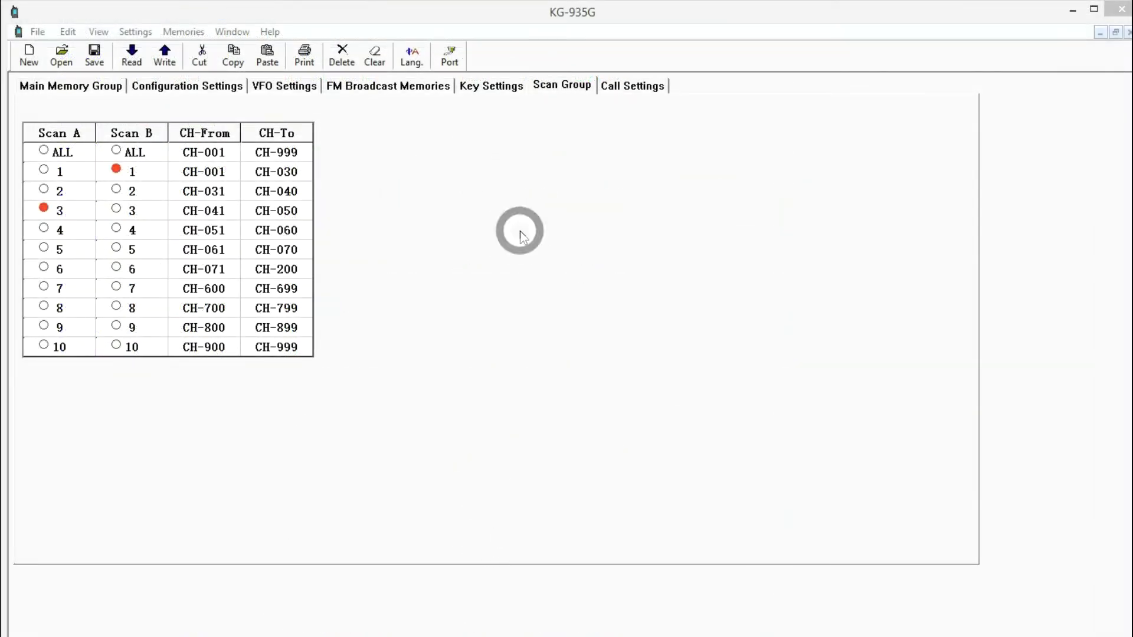
Switch to the KG-935G software and examine the amateur frequencies starting at channel 31 in the main memory list
click(840, 490)
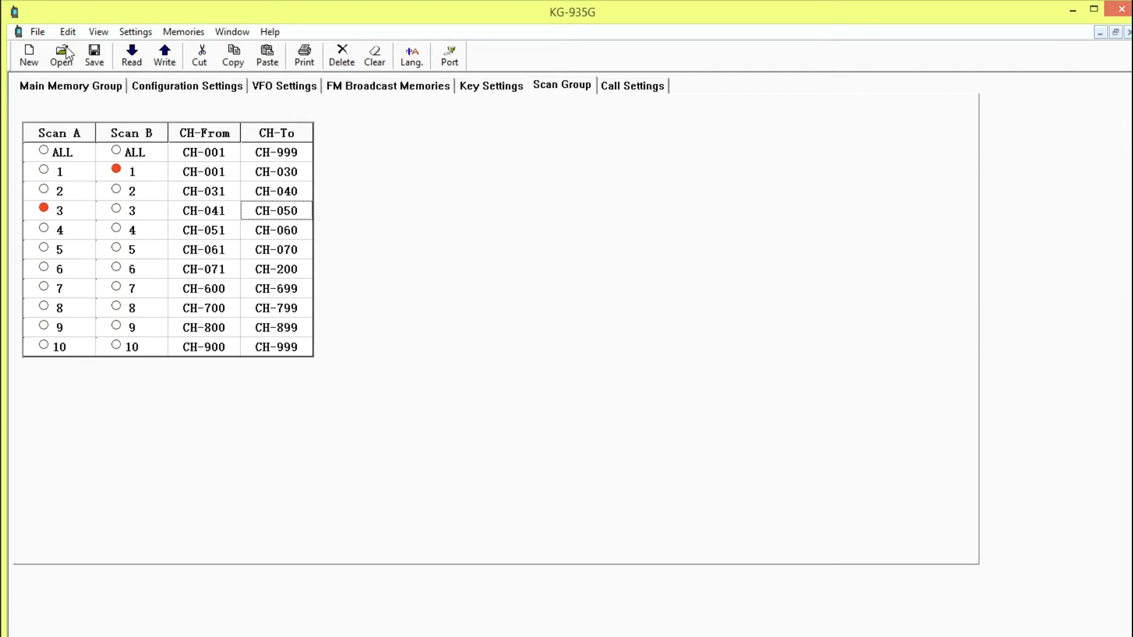
click(71, 86)
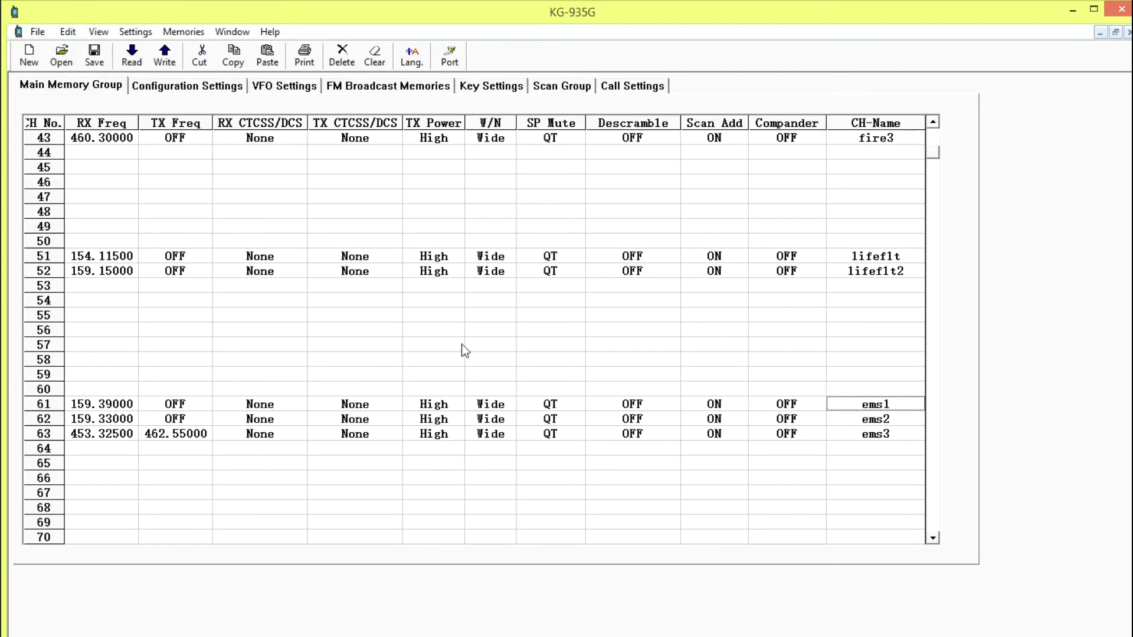
scroll(932, 87, up, 6)
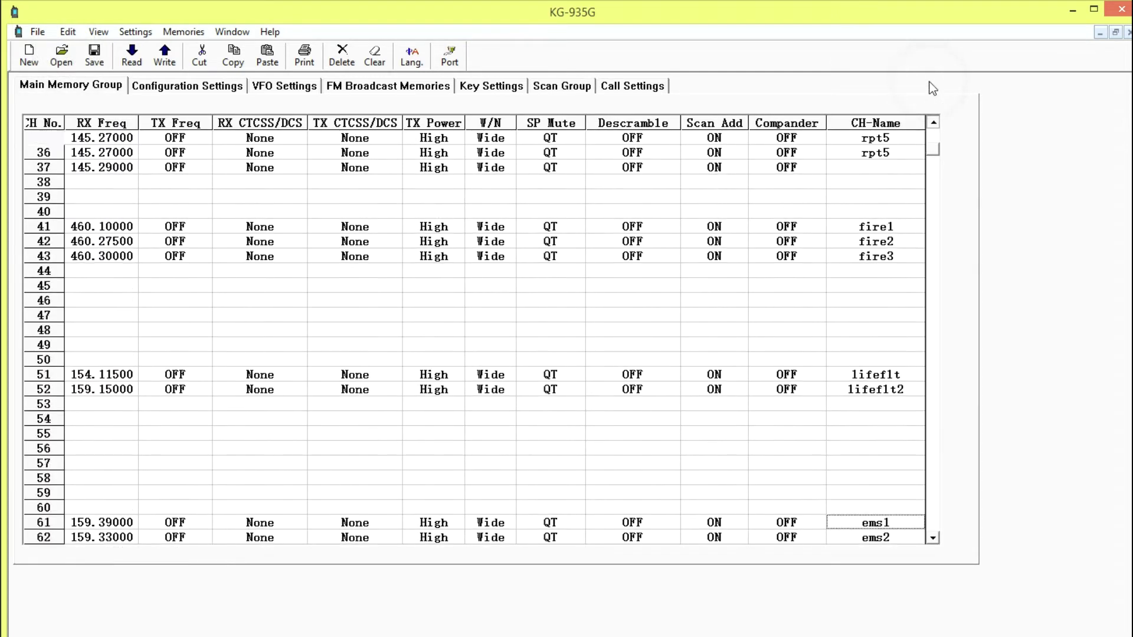
scroll(933, 87, up, 1)
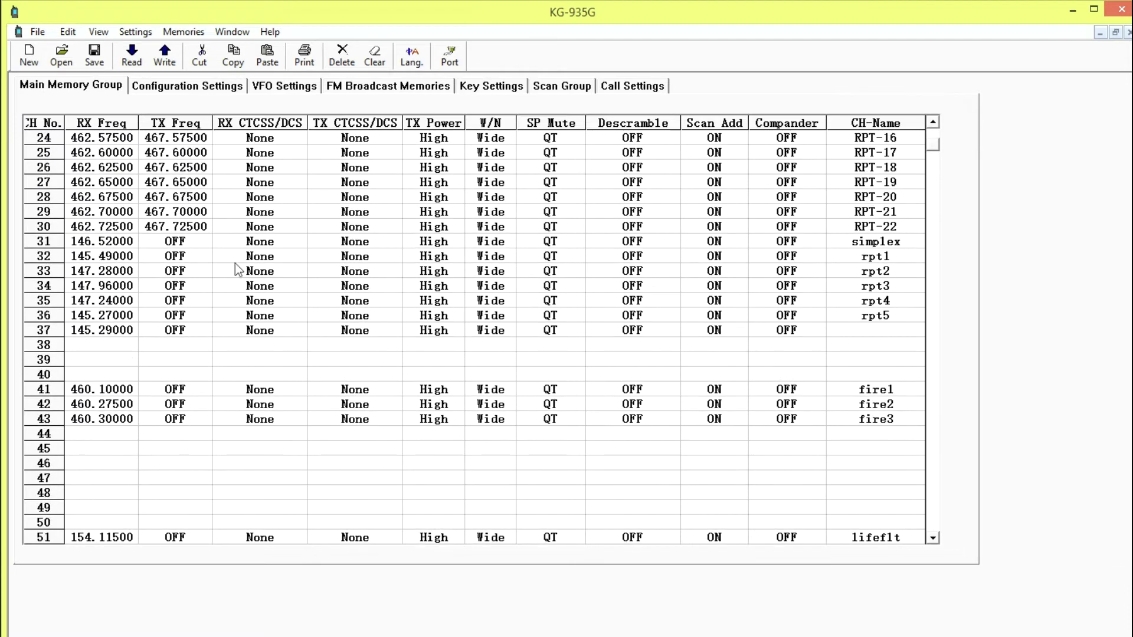
click(104, 201)
click(103, 201)
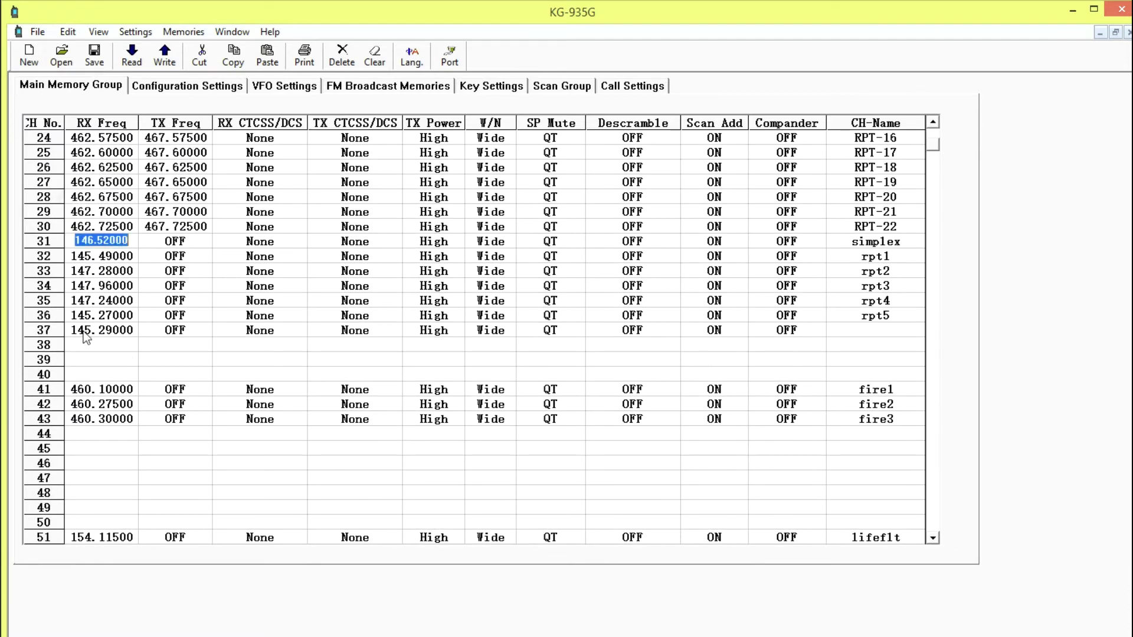
Enter 146.8200 as the receive frequency of memory channel 38
click(84, 301)
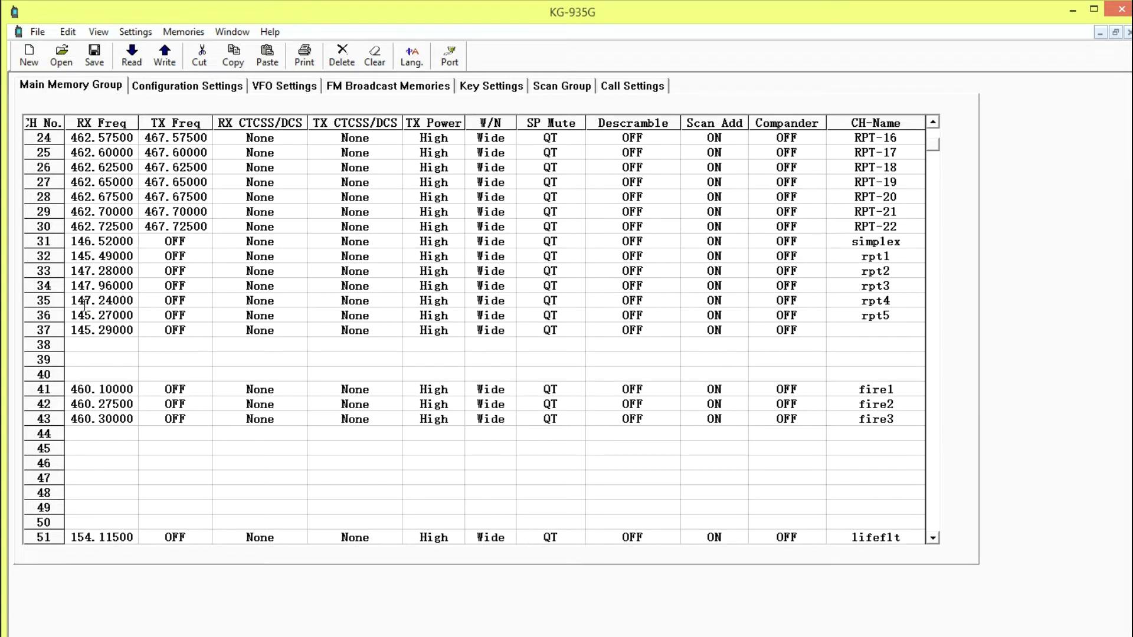
text(146.8200)
click(126, 369)
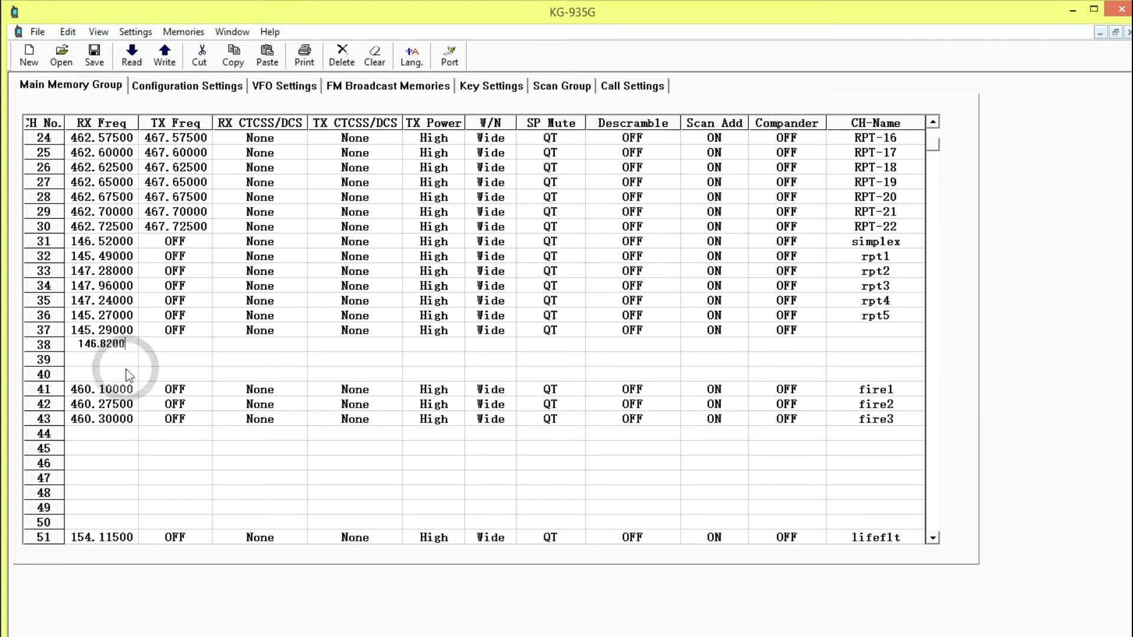
key(Tab)
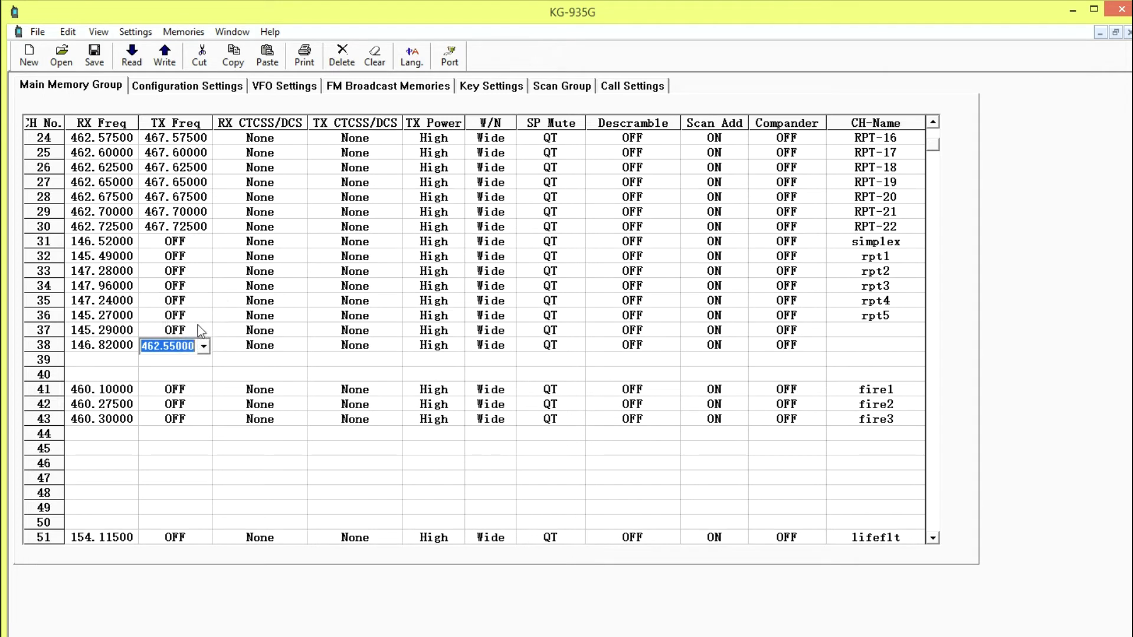
Set channel 38's transmit frequency to OFF and open its Scan Add setting
click(203, 347)
click(177, 314)
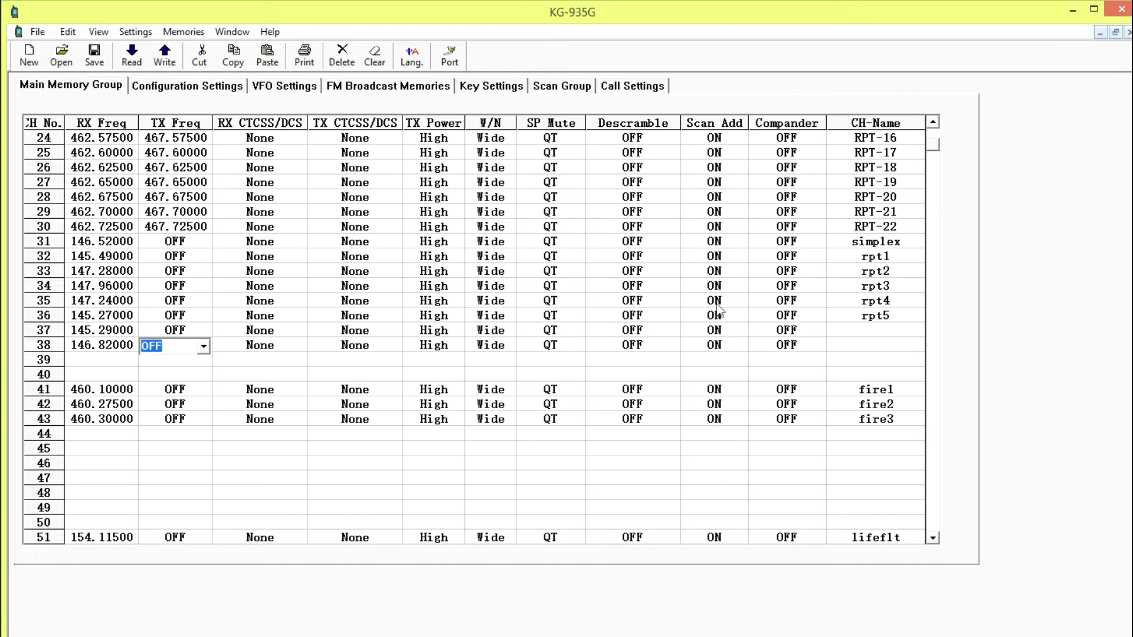
click(712, 346)
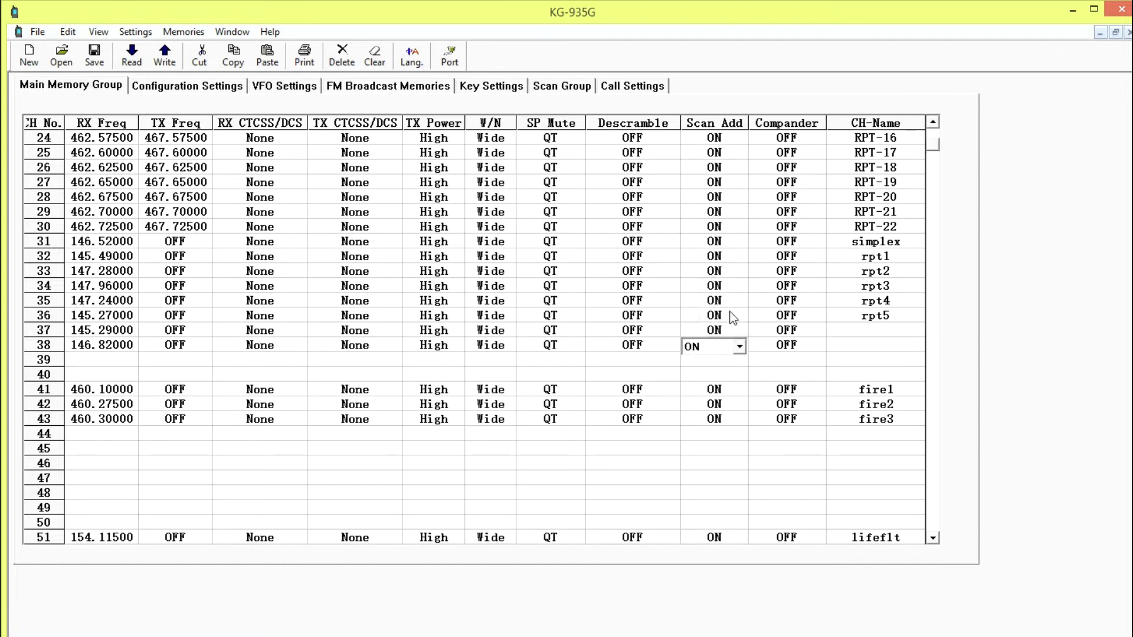